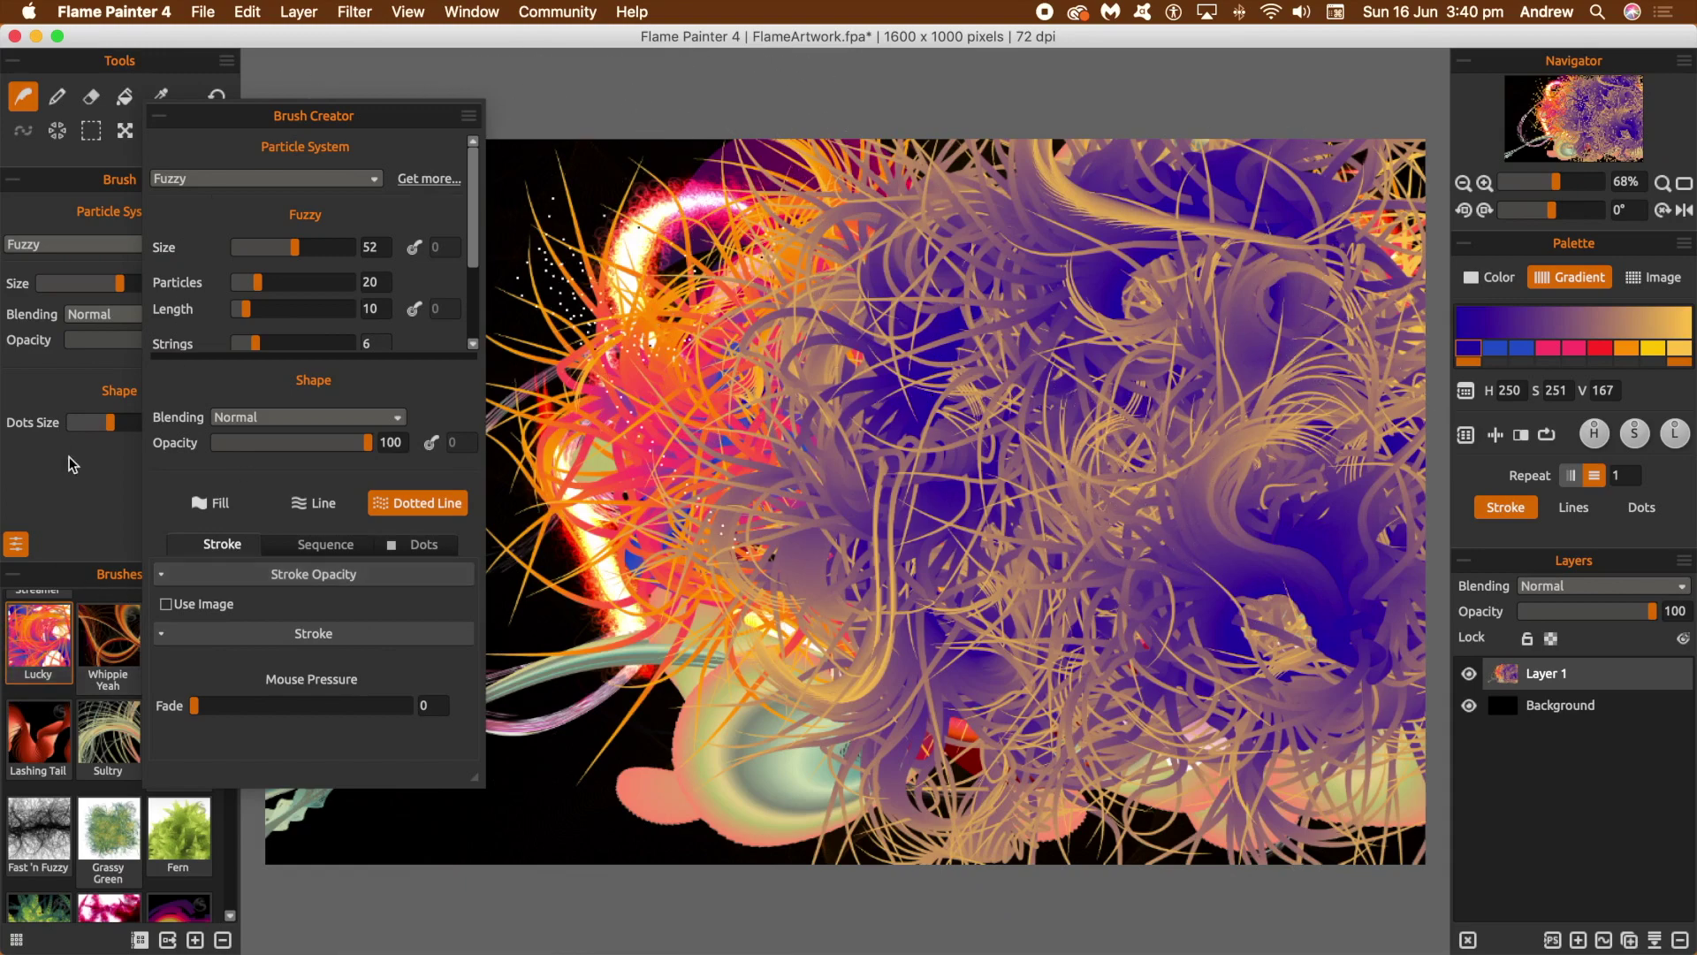
Collapse the Brush Creator panel, leaving the Fuzzy brush at size 52 and dots size 32.
{"action": "left_click", "coordinate": [159, 115]}
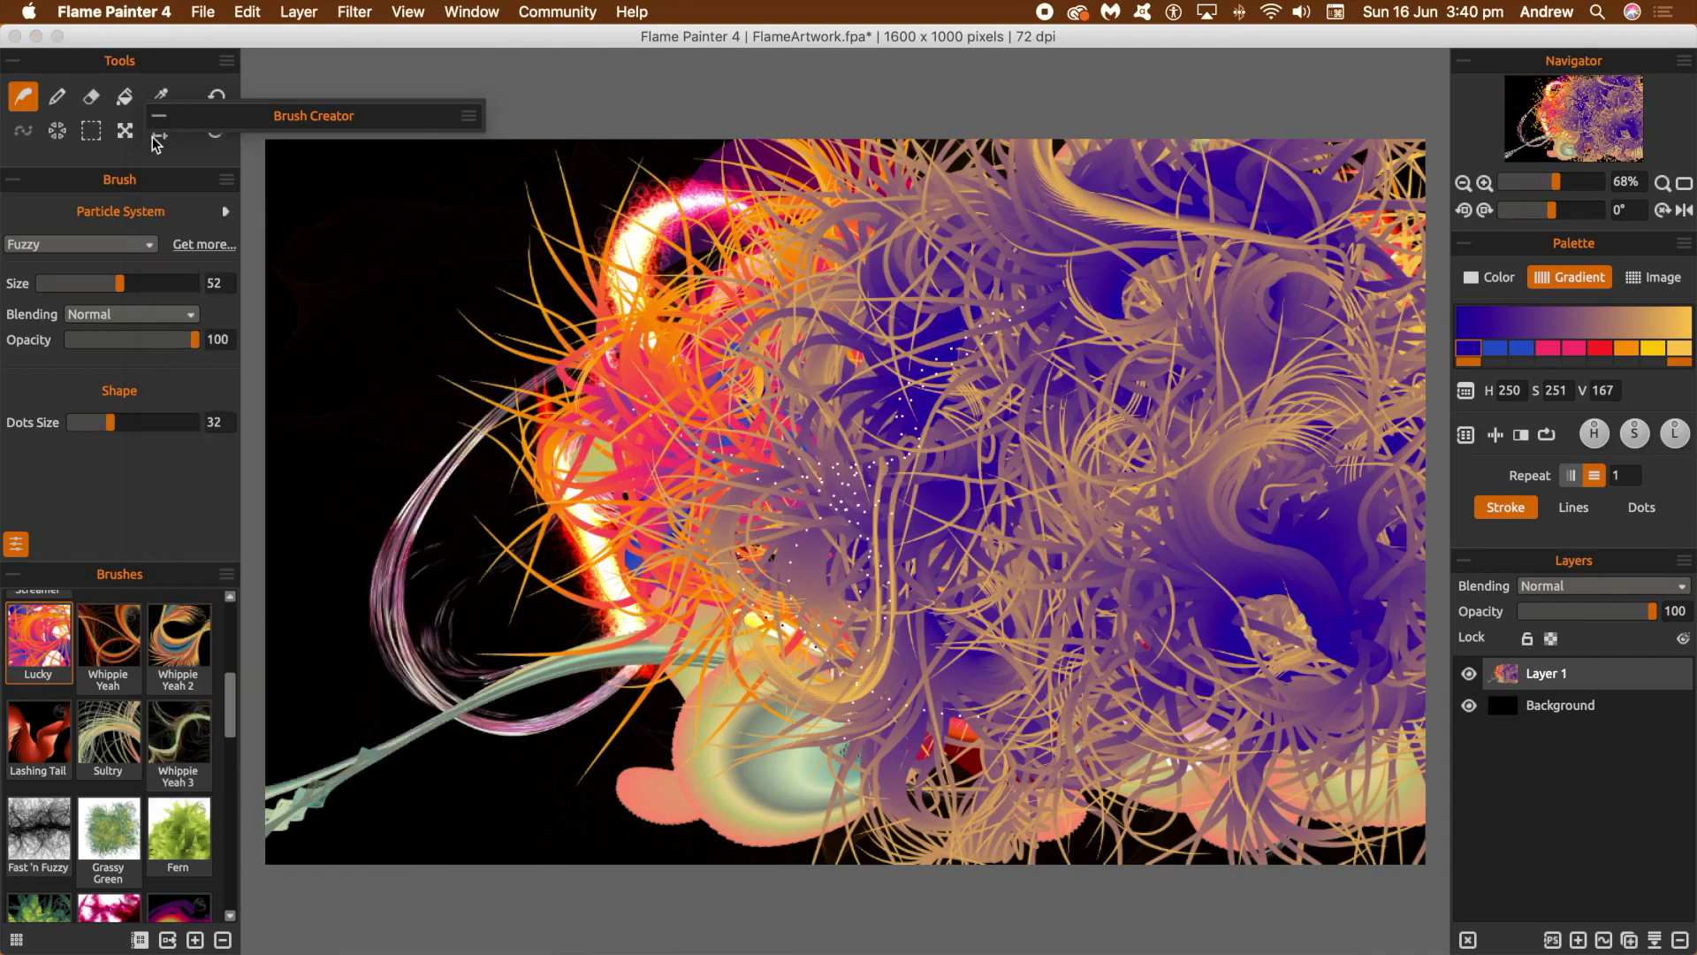
Paint orange, pink and blue strokes across the canvas centre with the Lucky brush, then dismiss the Window menu.
{"action": "left_click", "coordinate": [60, 652]}
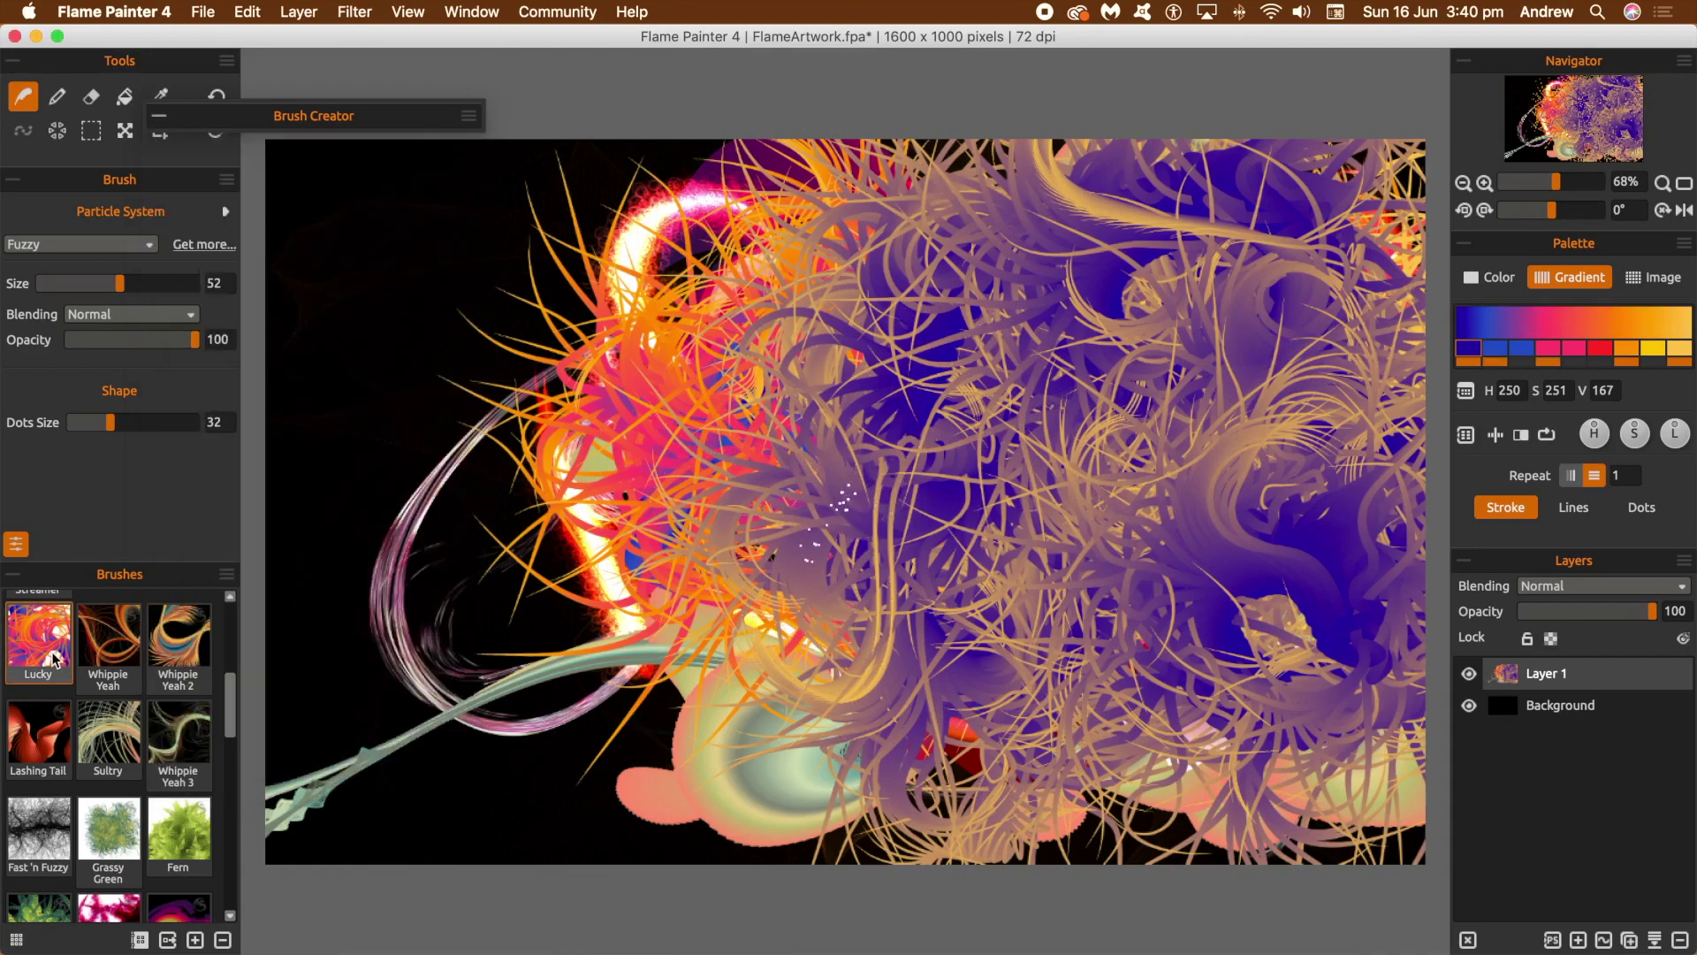
{"action": "mouse_move", "coordinate": [778, 398]}
{"action": "left_mouse_down"}
{"action": "mouse_move", "coordinate": [840, 291]}
{"action": "mouse_move", "coordinate": [1061, 221]}
{"action": "mouse_move", "coordinate": [1225, 339]}
{"action": "left_mouse_up"}
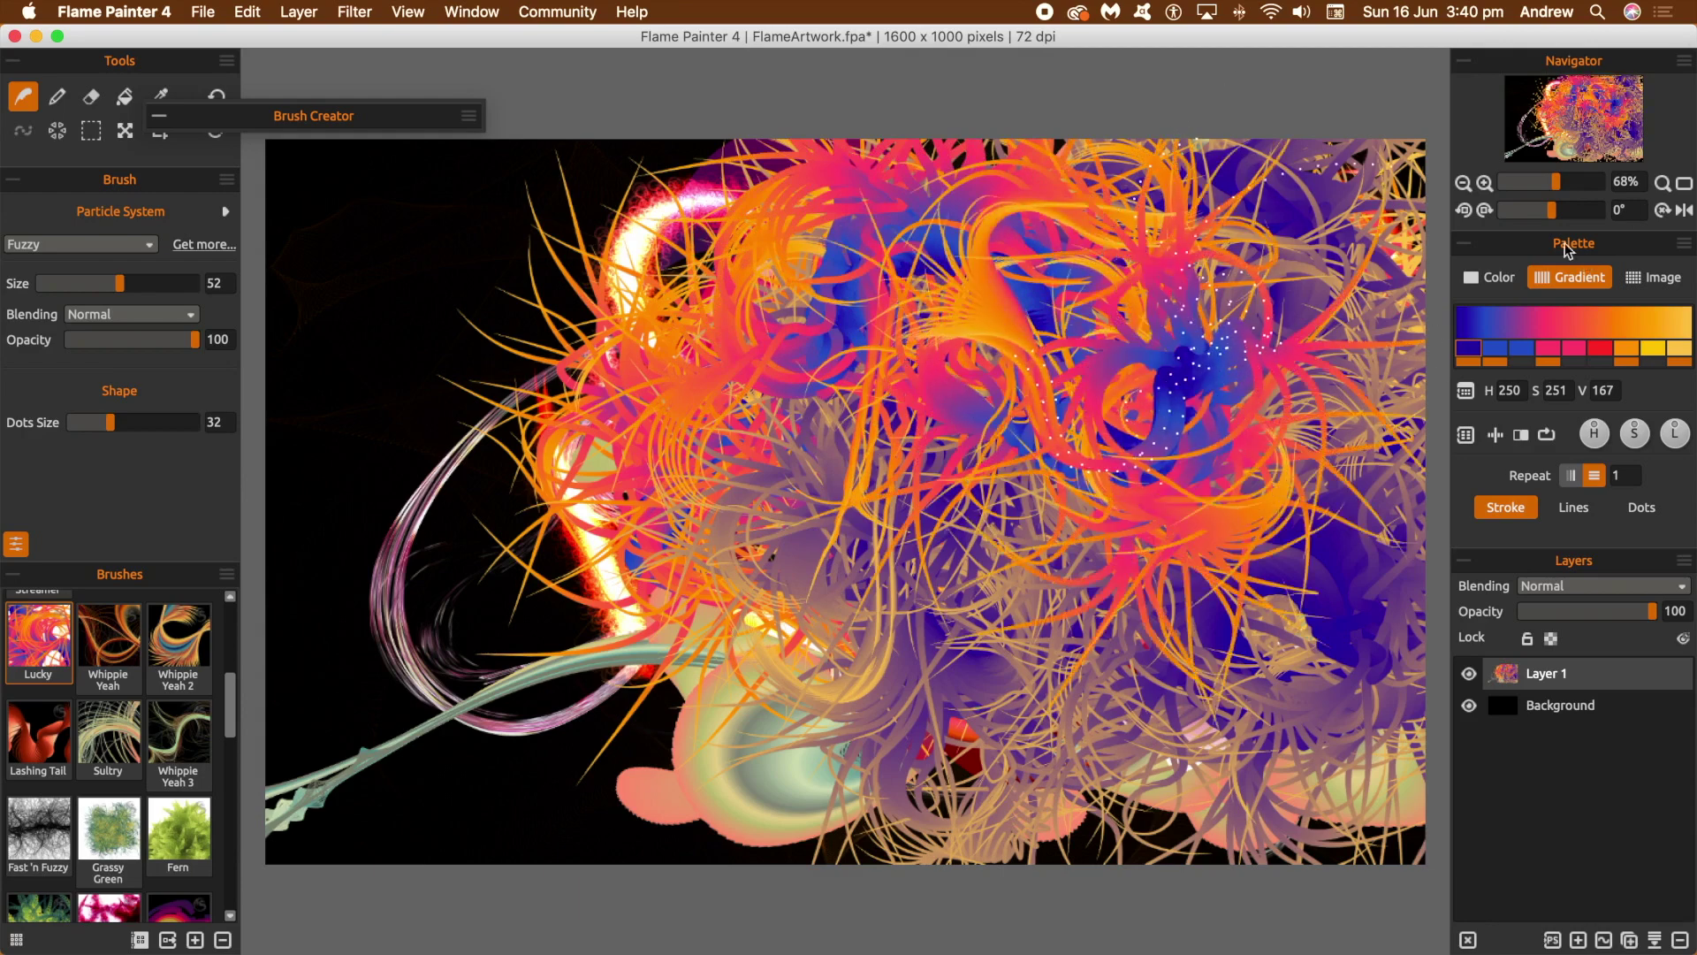
{"action": "left_click", "coordinate": [462, 14]}
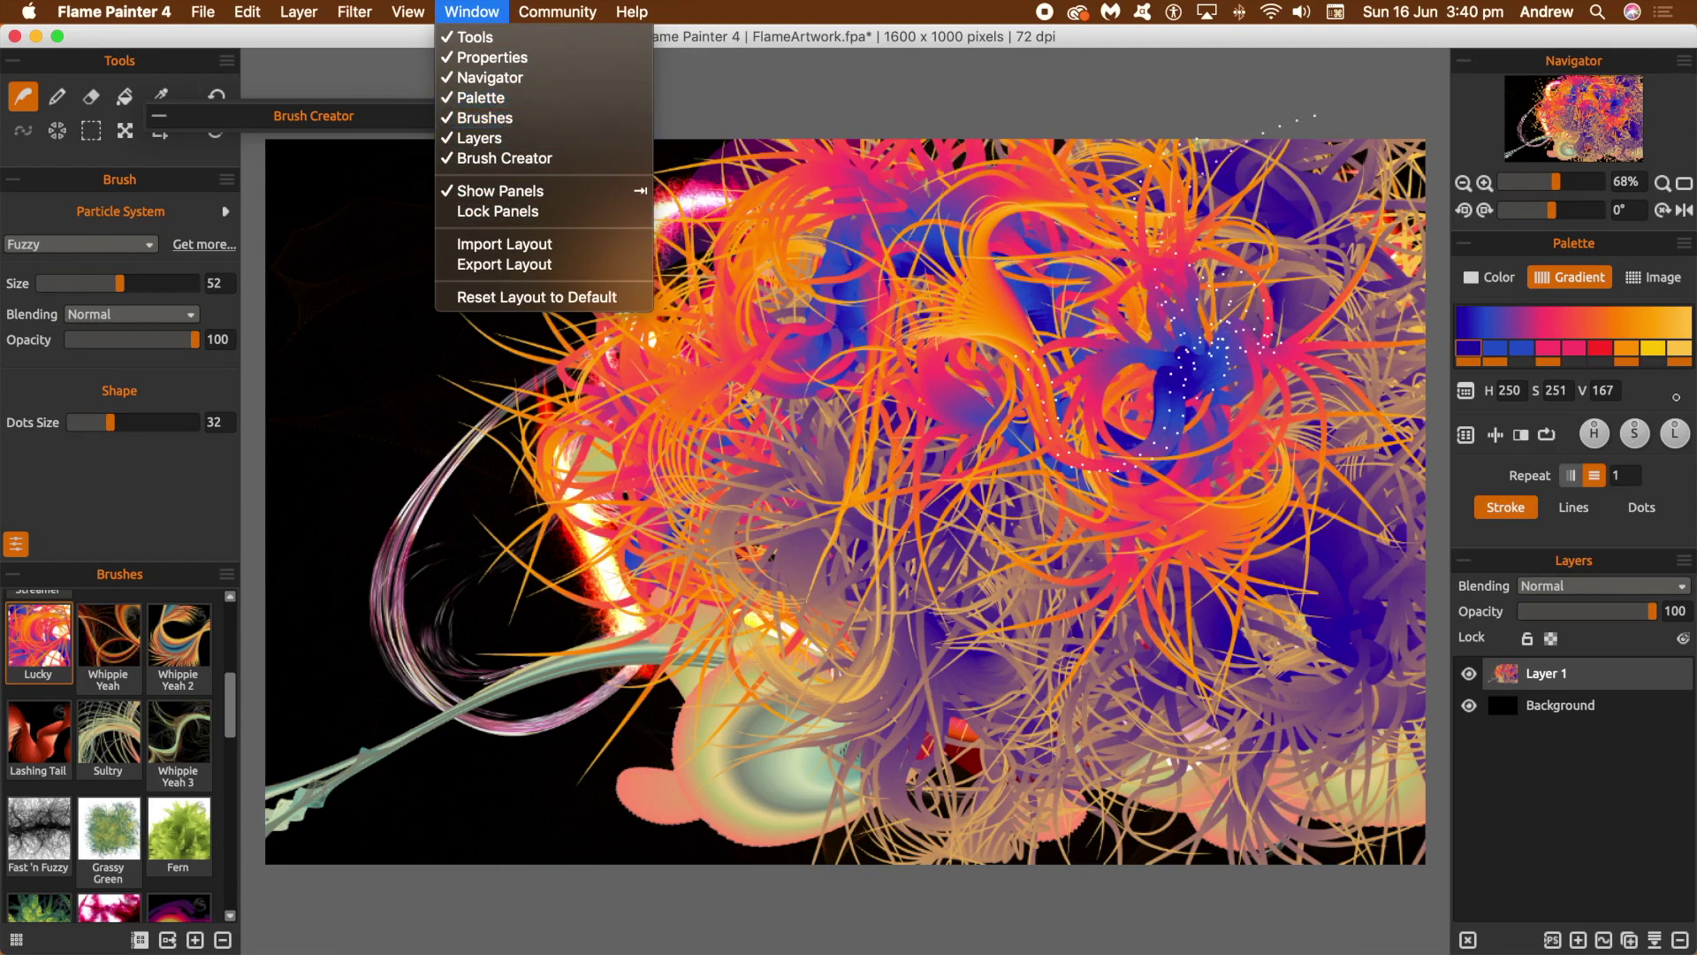
{"action": "key", "text": "Escape"}
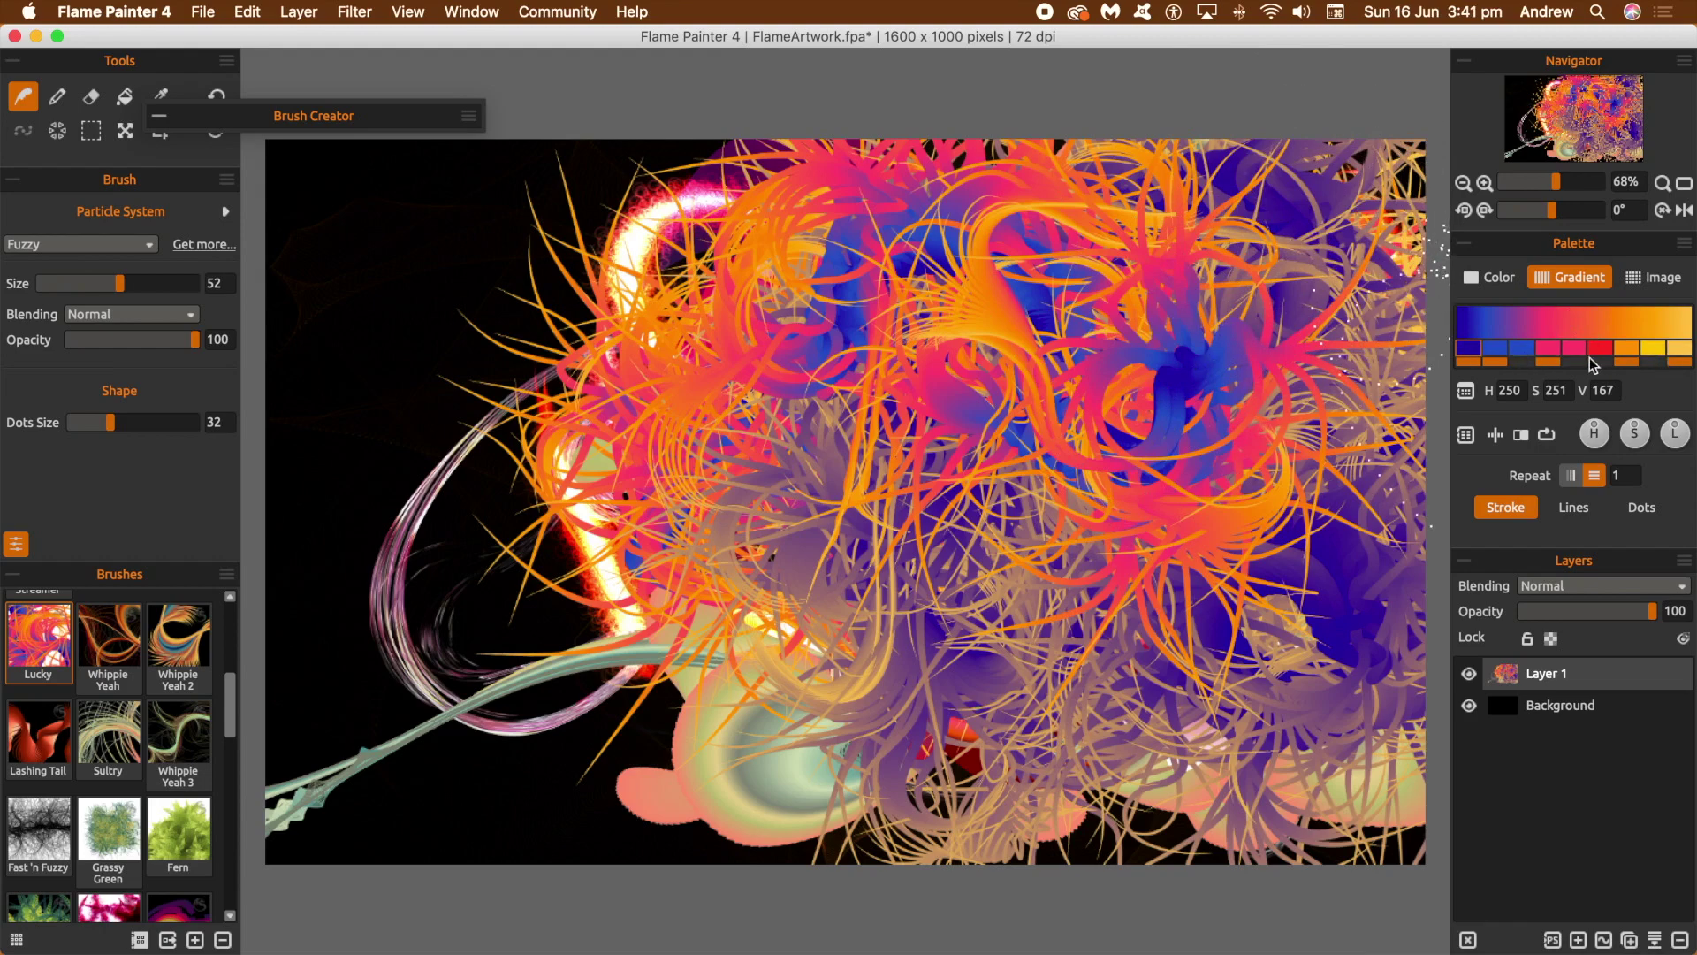
Load a rainbow gradient from the Gradient Library, paint it on the left, and shift a gradient stop.
{"action": "left_click", "coordinate": [1467, 436]}
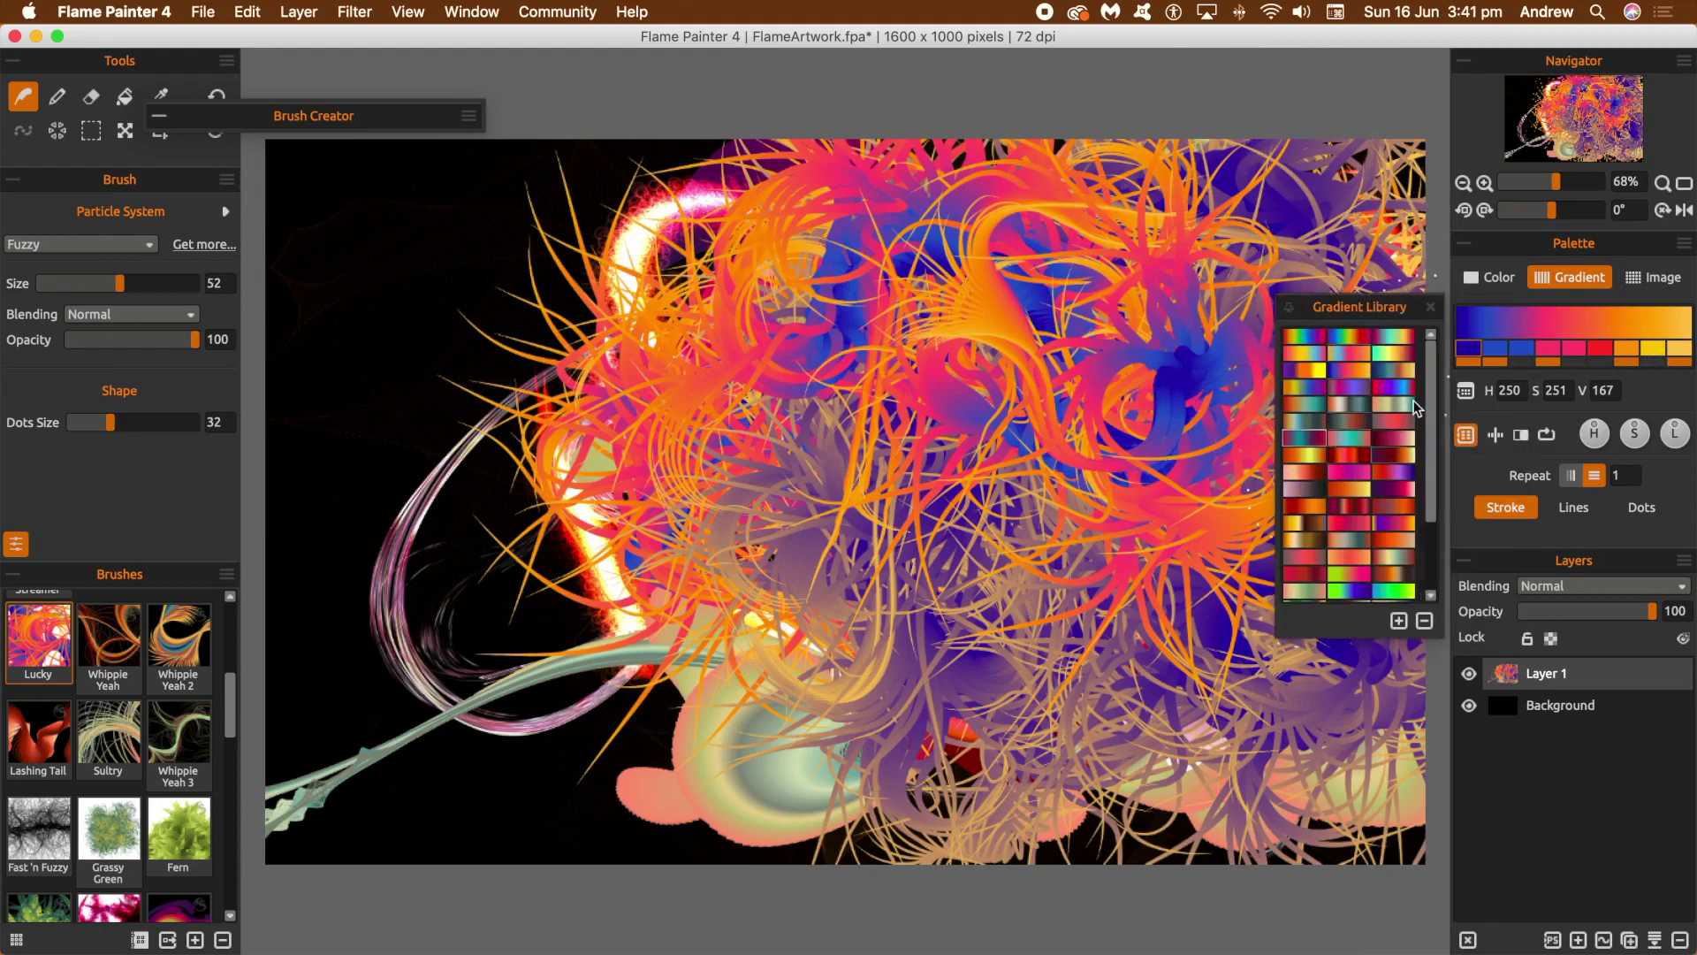
{"action": "left_click", "coordinate": [1350, 338]}
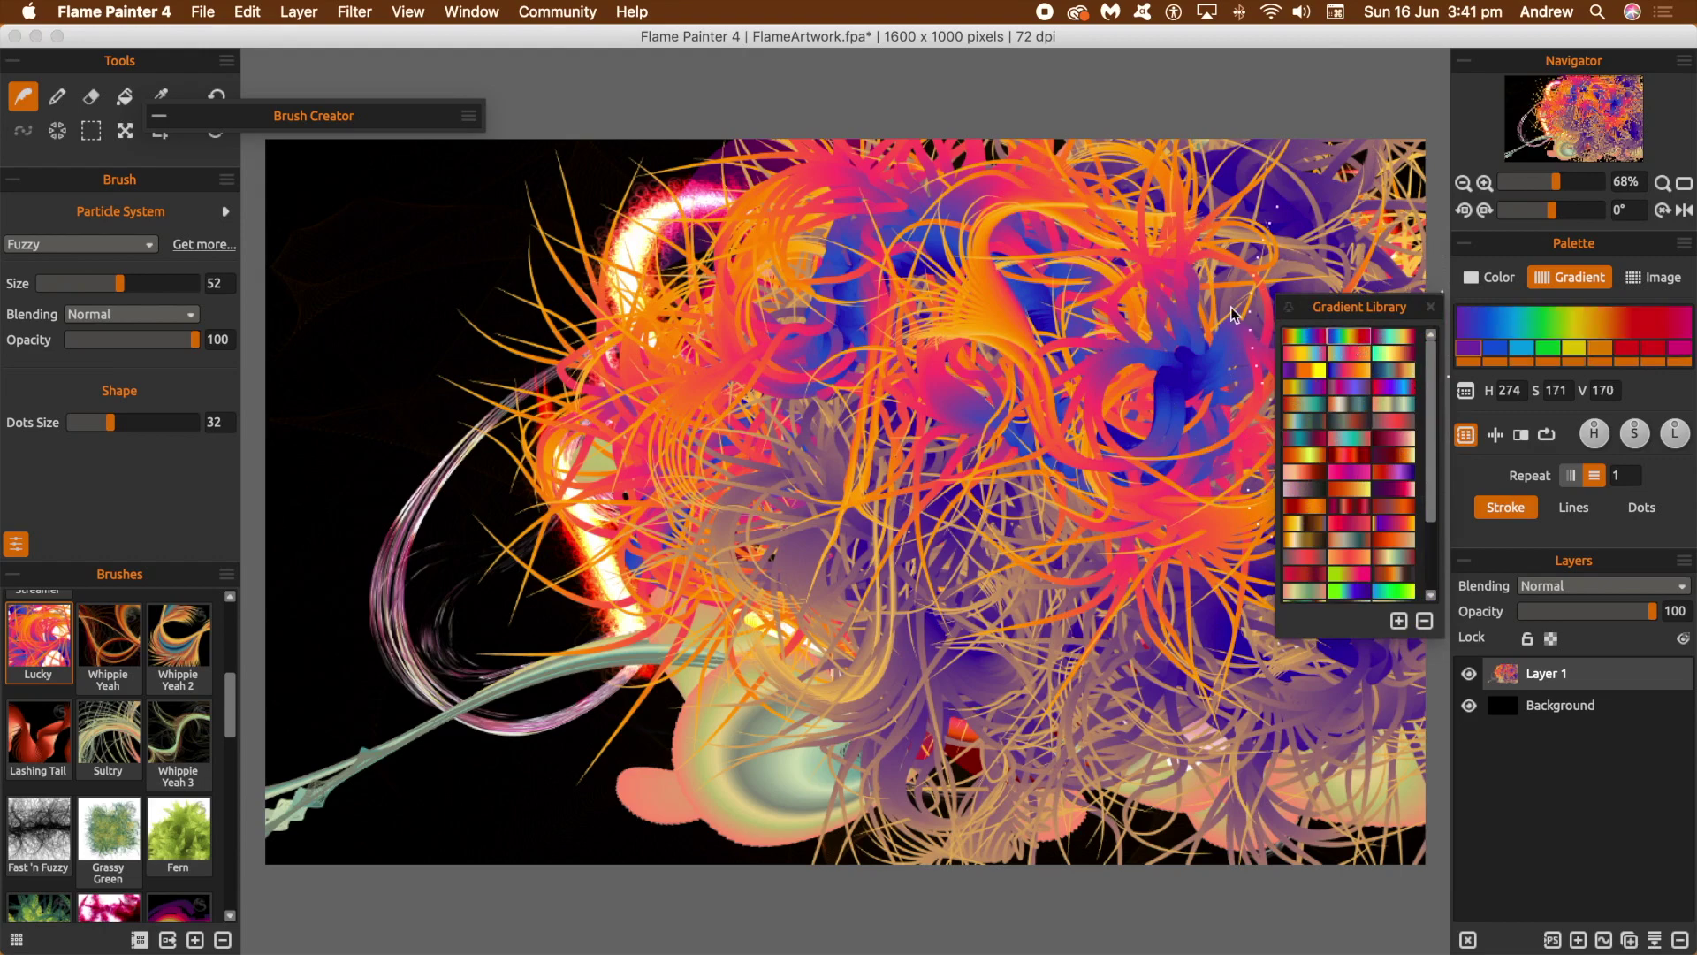
{"action": "mouse_move", "coordinate": [429, 325]}
{"action": "left_mouse_down"}
{"action": "mouse_move", "coordinate": [380, 296]}
{"action": "mouse_move", "coordinate": [415, 265]}
{"action": "mouse_move", "coordinate": [486, 327]}
{"action": "left_mouse_up"}
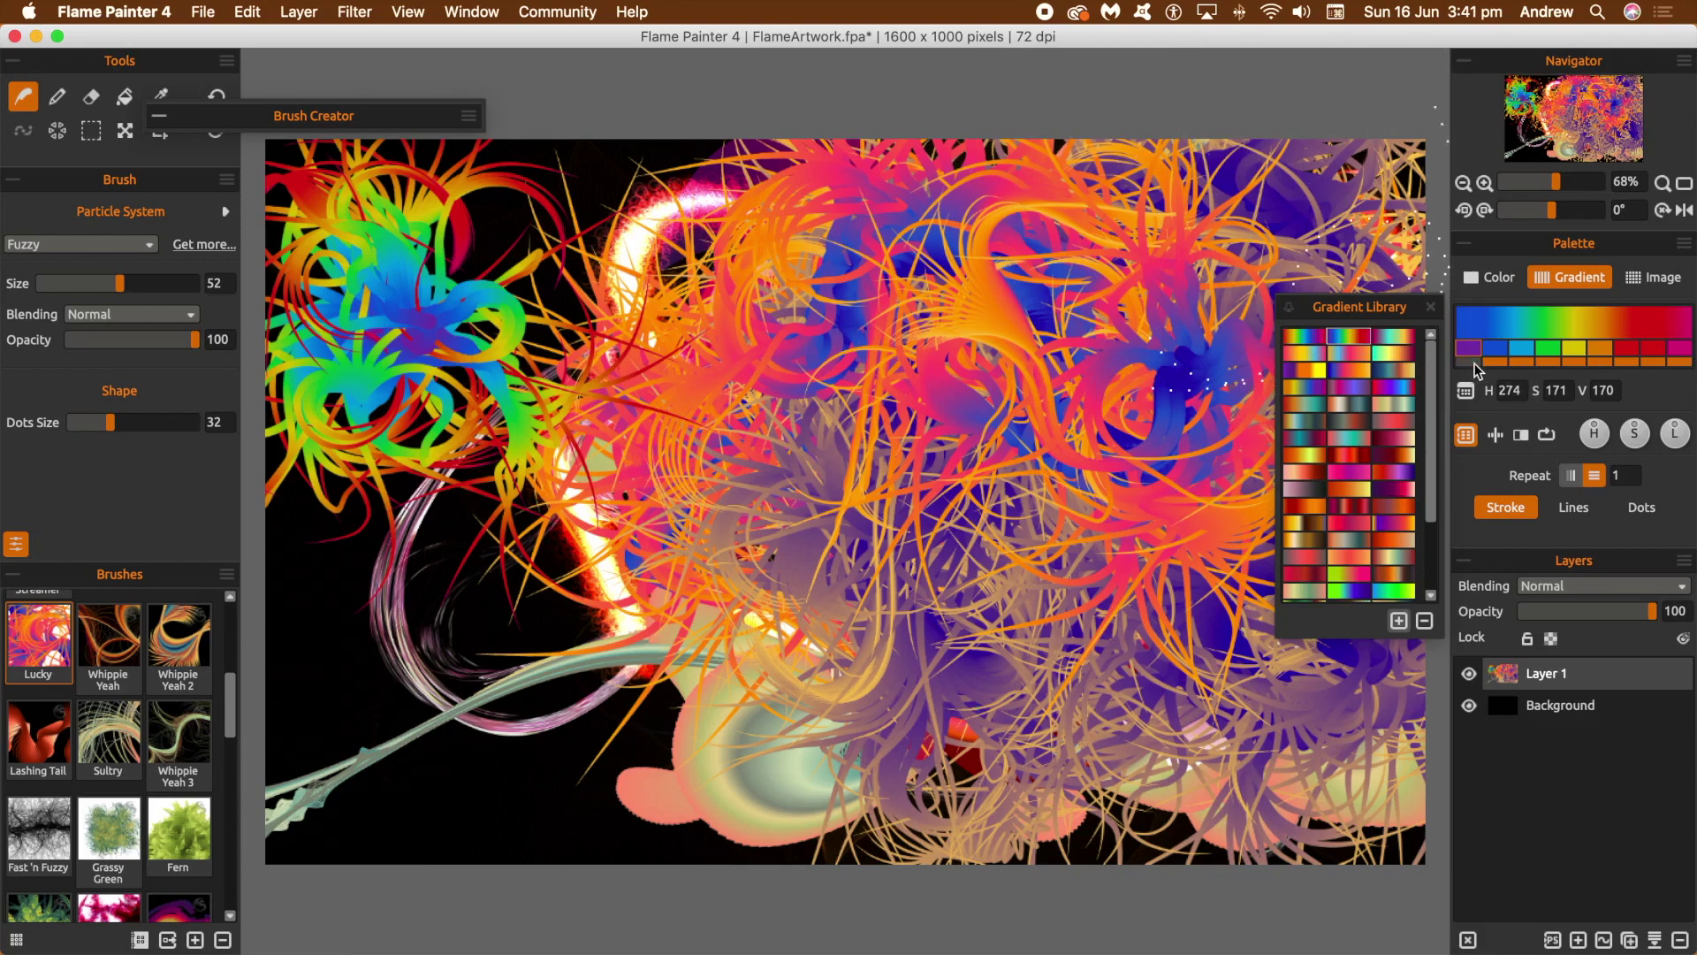
{"action": "left_click_drag", "start_coordinate": [1494, 363], "coordinate": [1671, 366]}
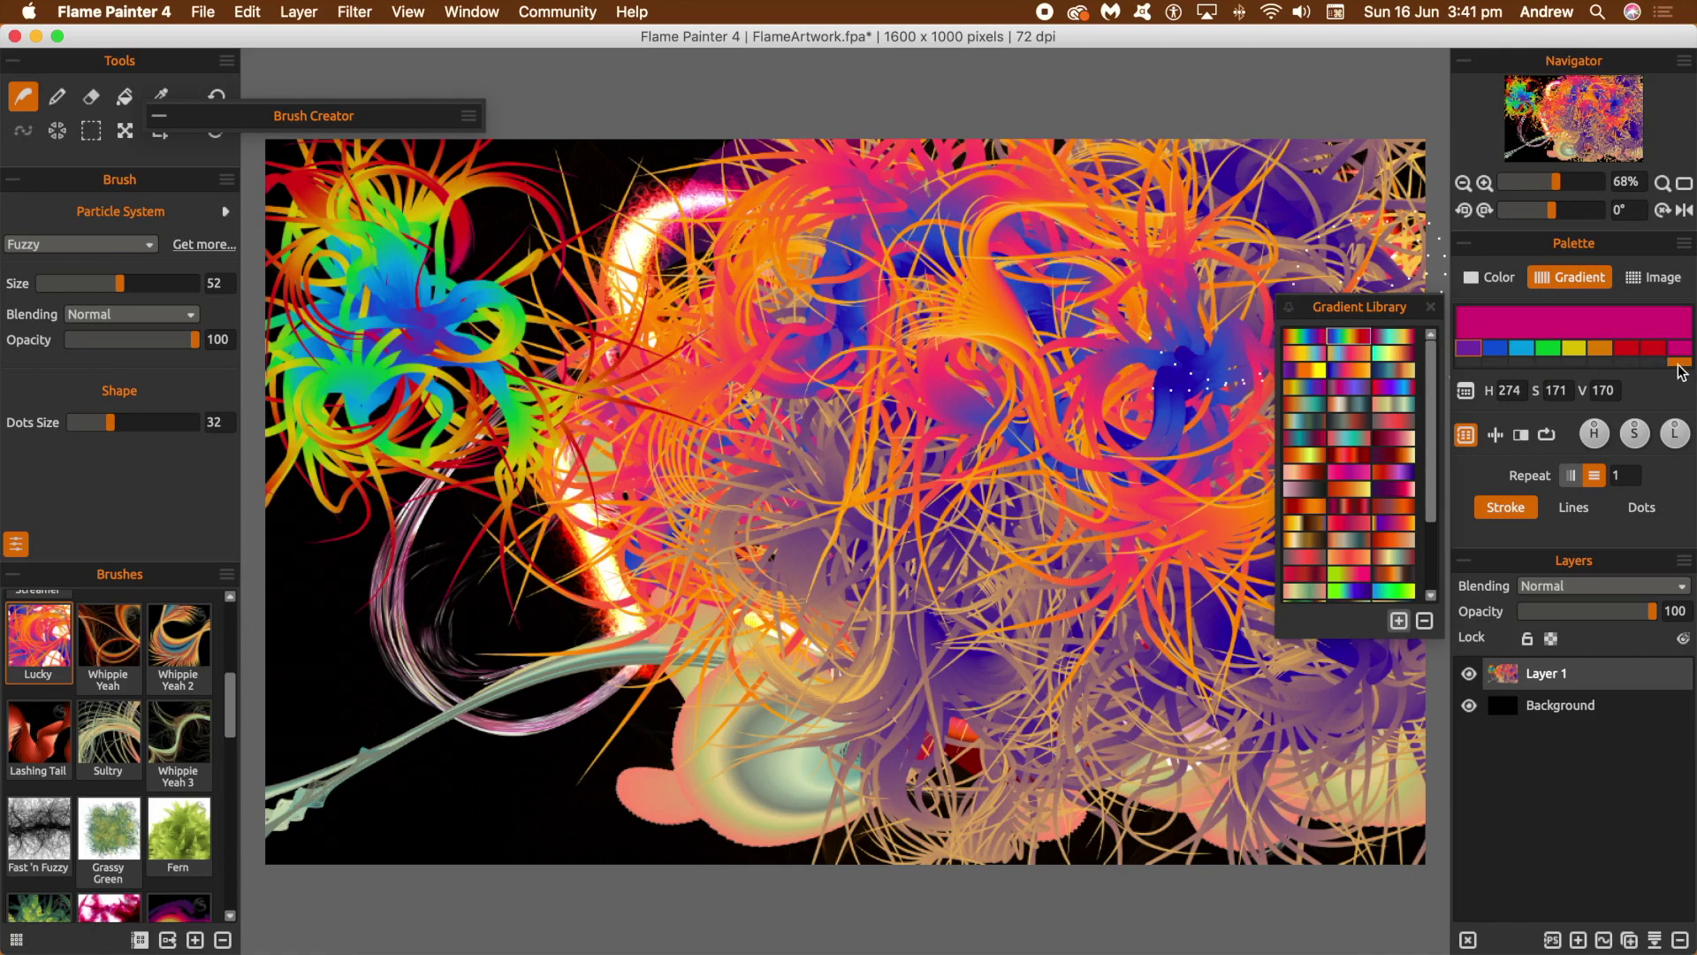
Paint a solid purple flame in the centre, add a white stop, and paint light-purple strokes.
{"action": "left_click", "coordinate": [1467, 362]}
{"action": "mouse_move", "coordinate": [786, 372]}
{"action": "left_mouse_down"}
{"action": "mouse_move", "coordinate": [760, 389]}
{"action": "mouse_move", "coordinate": [928, 402]}
{"action": "left_mouse_up"}
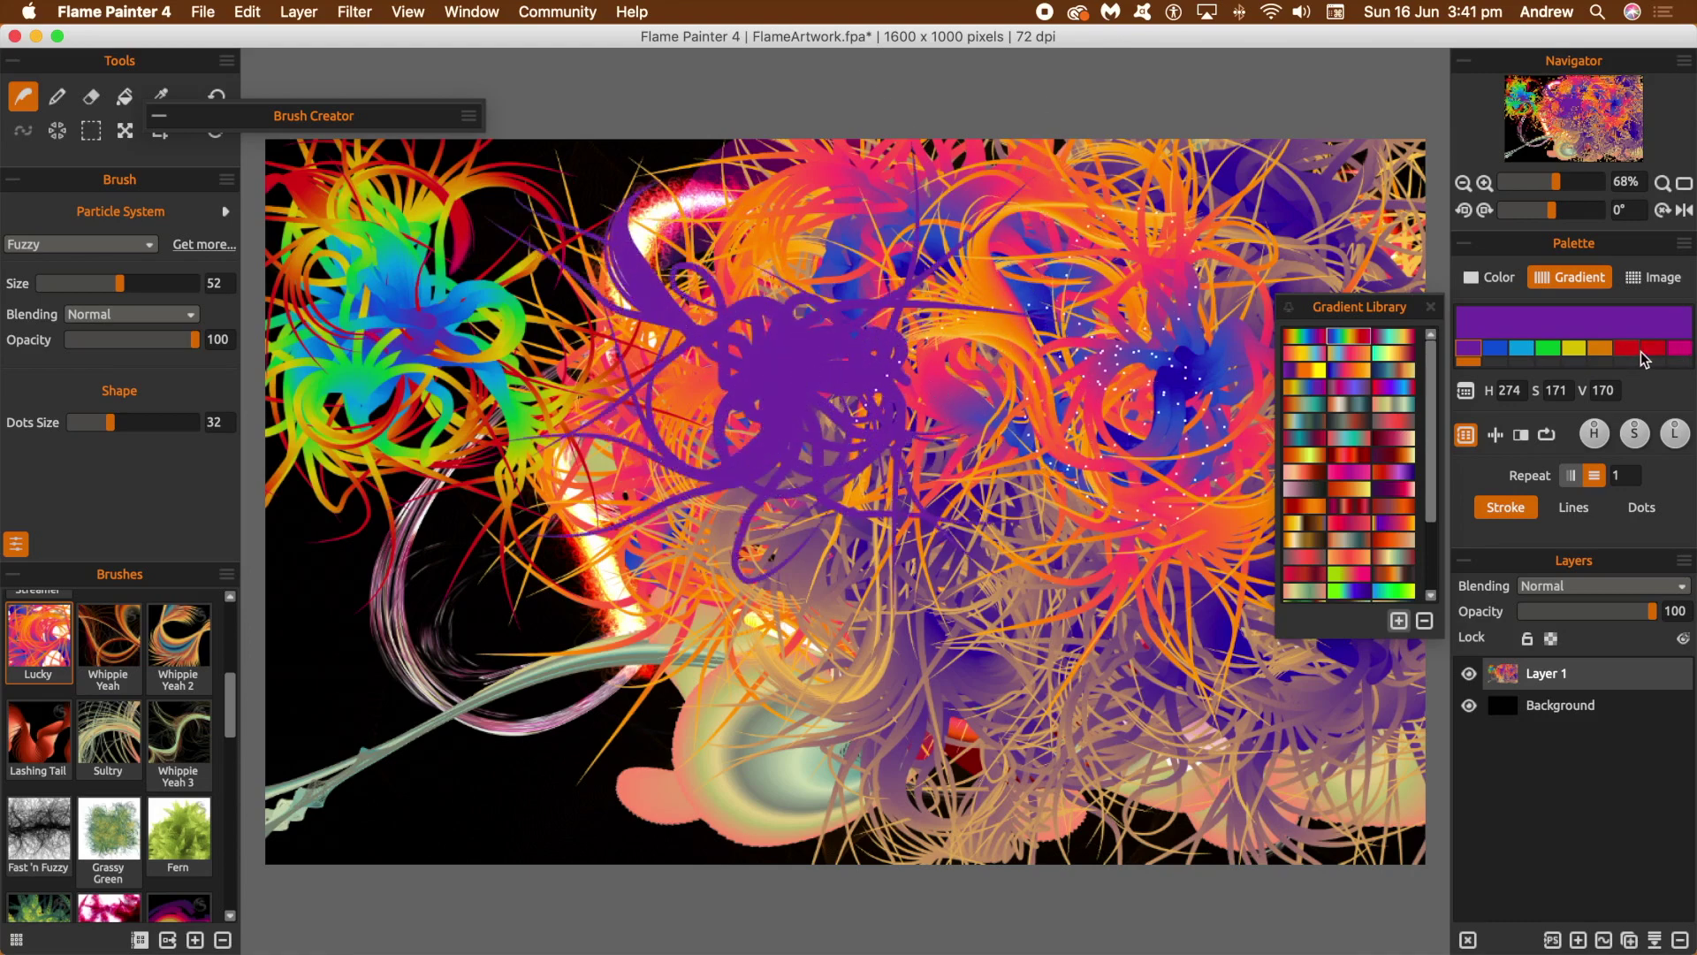
{"action": "left_click", "coordinate": [1681, 353]}
{"action": "left_click", "coordinate": [1681, 354]}
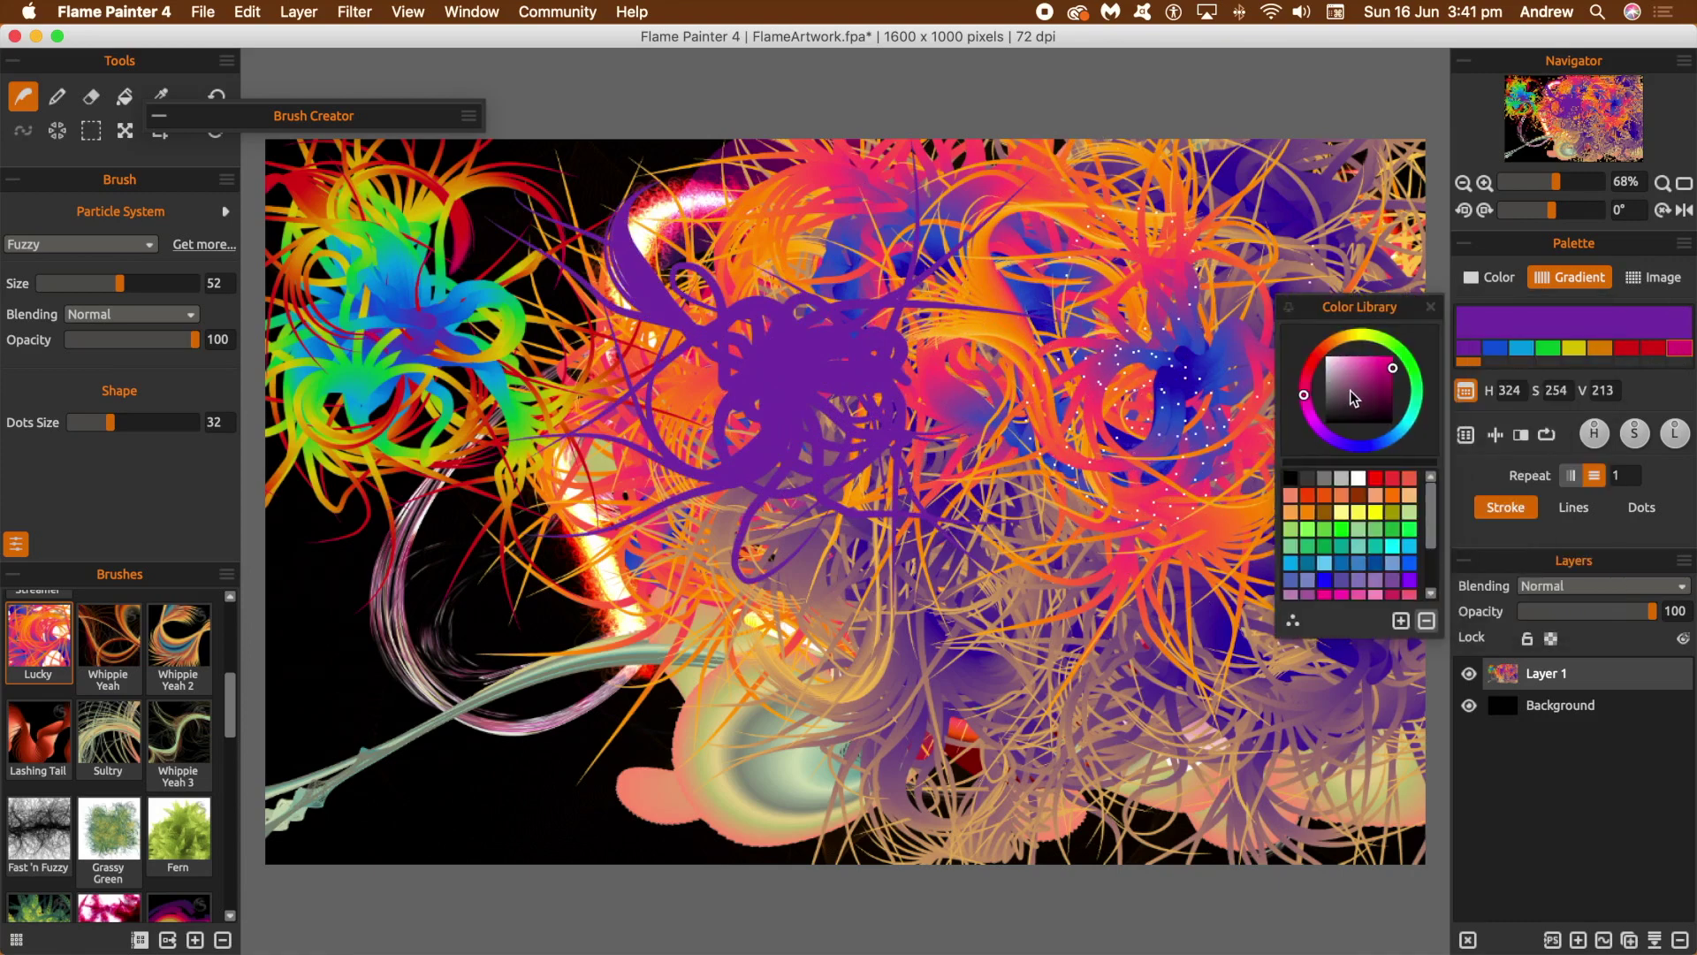
{"action": "left_click_drag", "start_coordinate": [1350, 390], "coordinate": [1324, 357]}
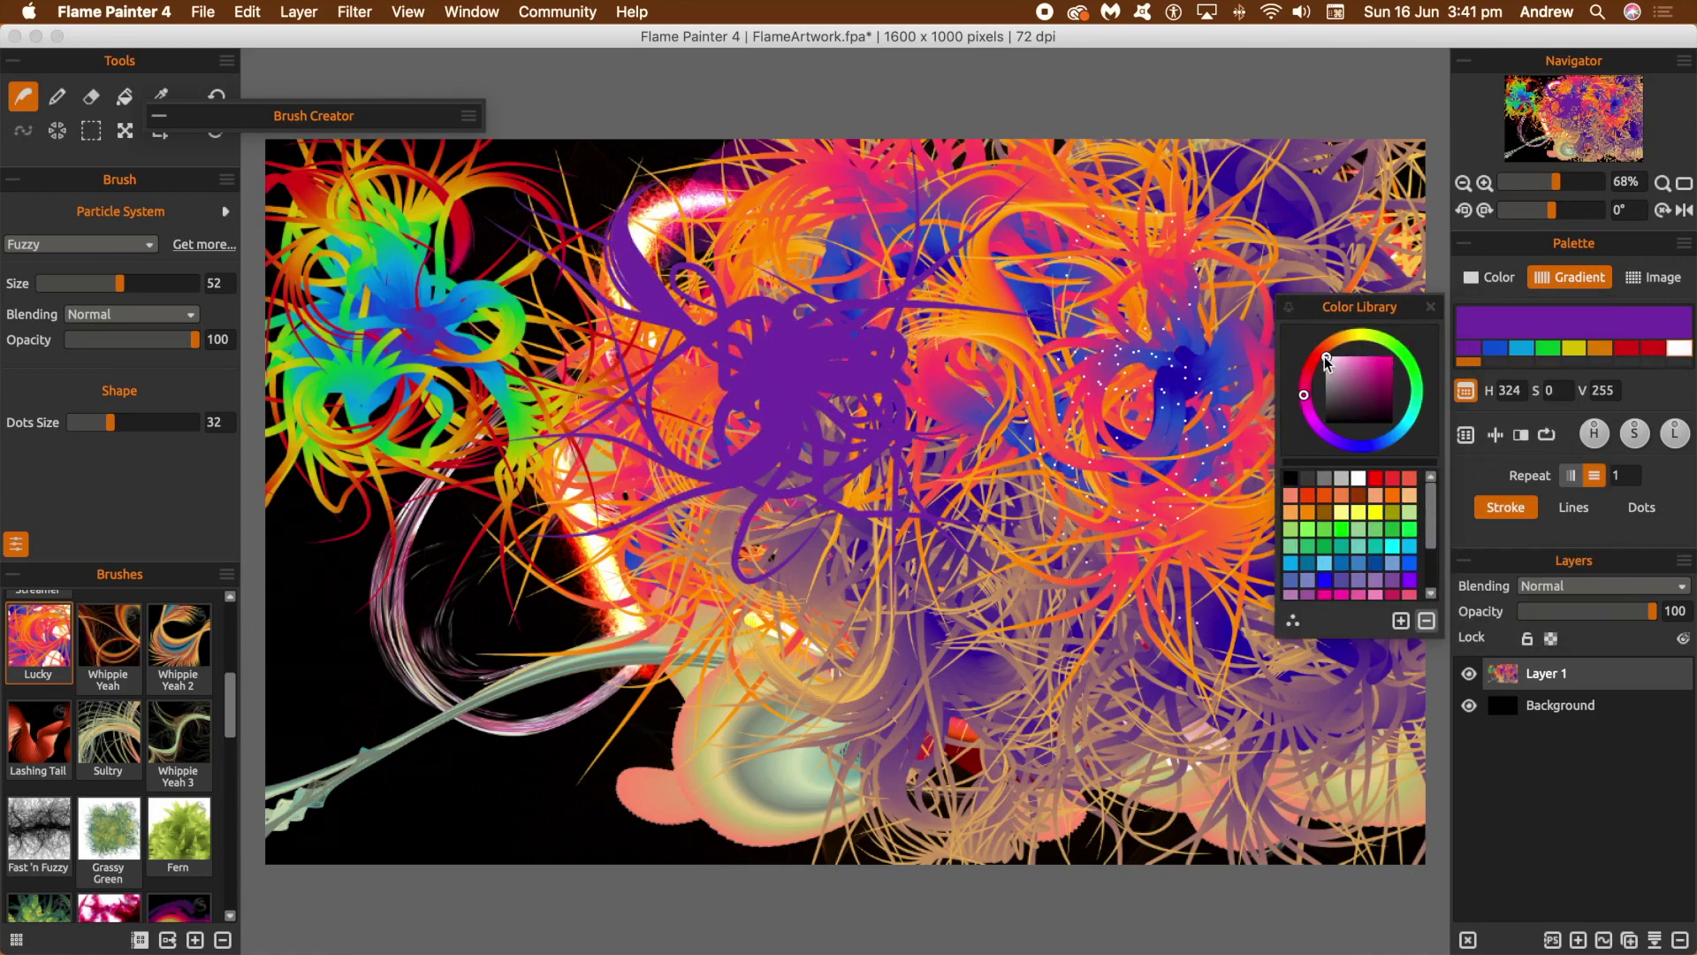
{"action": "left_click", "coordinate": [1430, 307]}
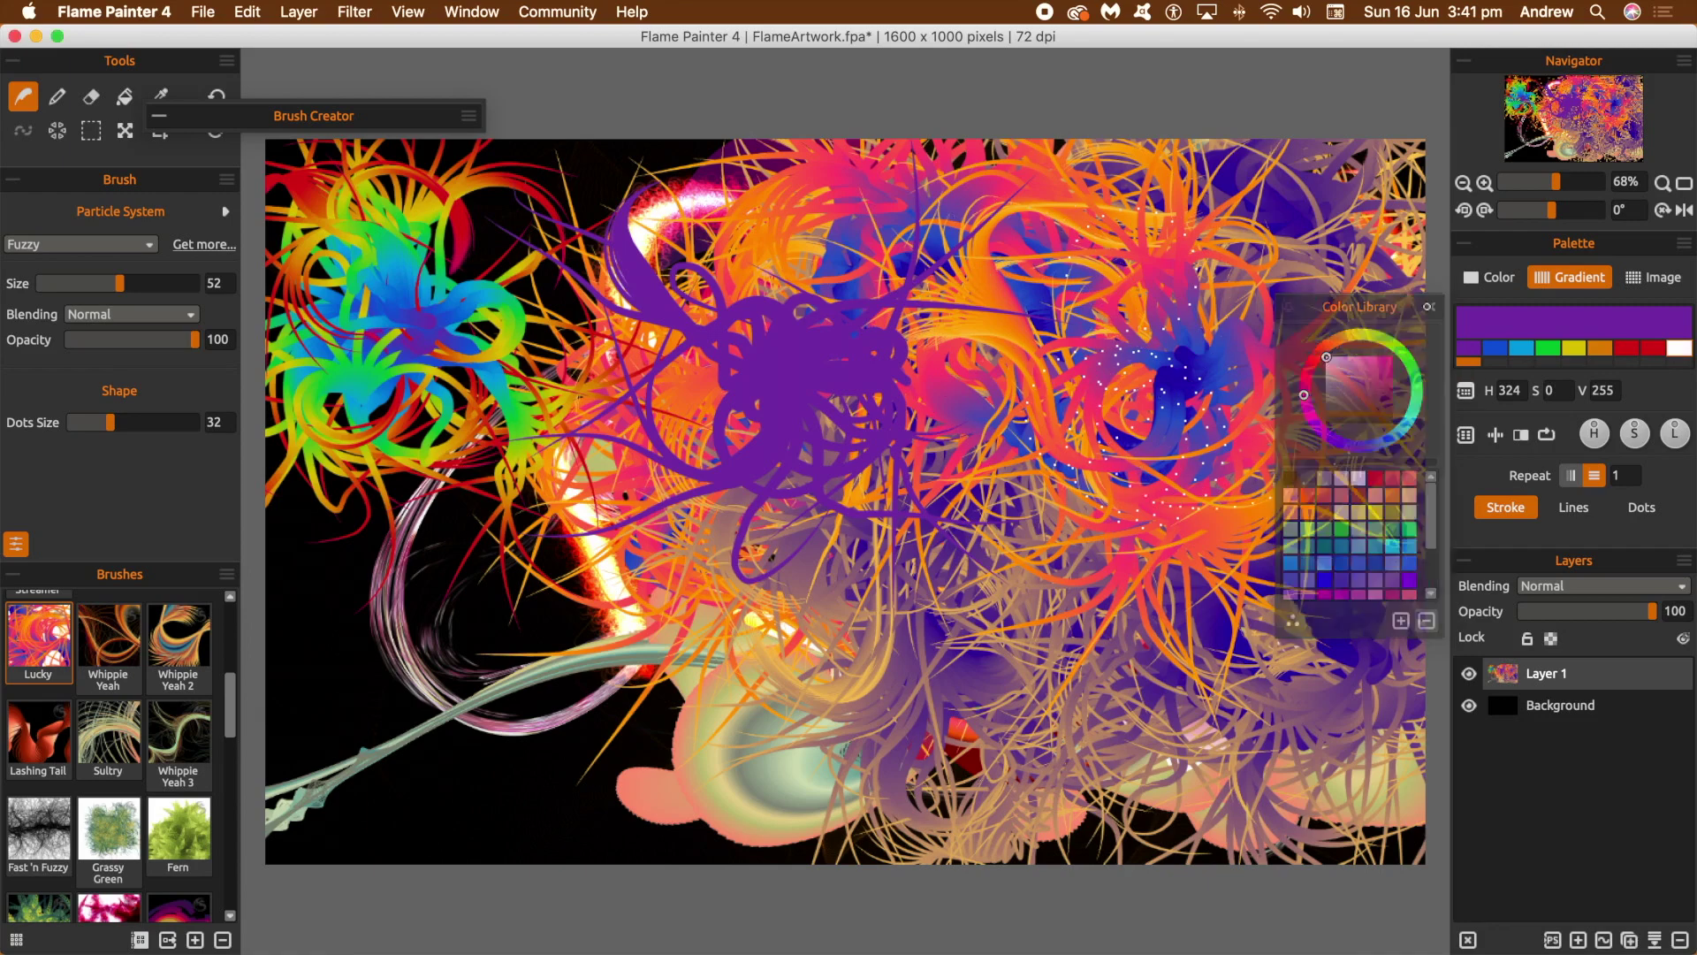
{"action": "left_click", "coordinate": [1680, 362]}
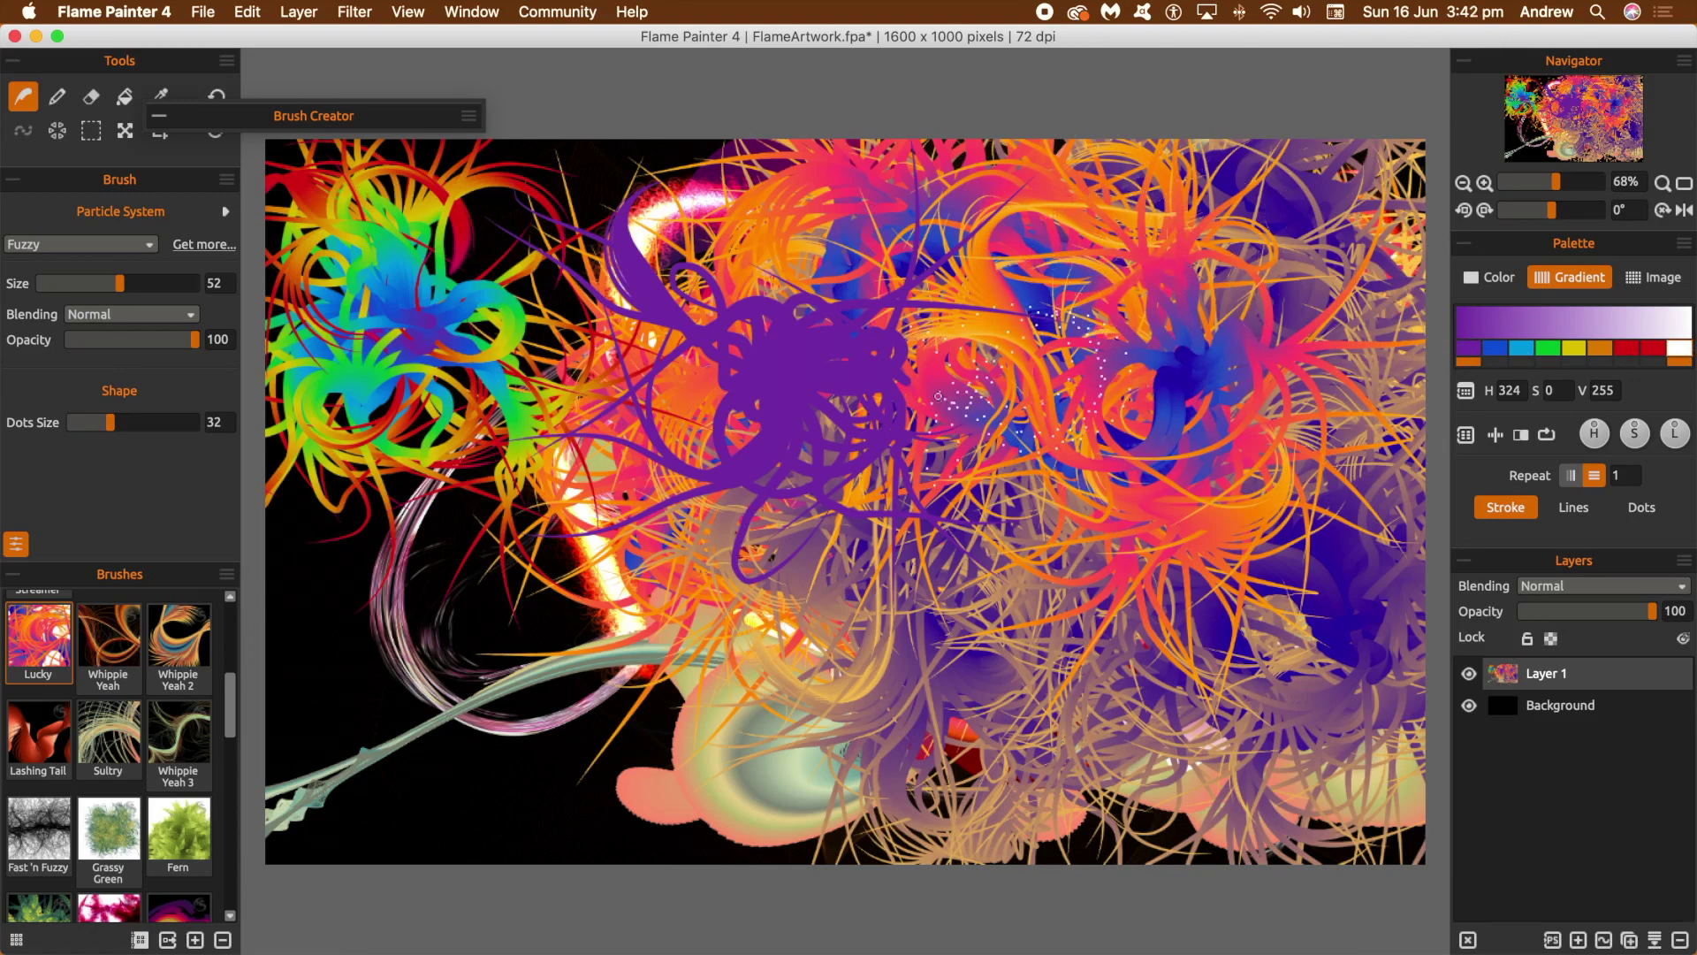
{"action": "mouse_move", "coordinate": [955, 403]}
{"action": "left_mouse_down"}
{"action": "mouse_move", "coordinate": [1010, 247]}
{"action": "mouse_move", "coordinate": [1043, 217]}
{"action": "mouse_move", "coordinate": [1119, 250]}
{"action": "mouse_move", "coordinate": [1220, 204]}
{"action": "mouse_move", "coordinate": [1326, 265]}
{"action": "mouse_move", "coordinate": [1282, 425]}
{"action": "mouse_move", "coordinate": [1161, 477]}
{"action": "mouse_move", "coordinate": [1132, 548]}
{"action": "mouse_move", "coordinate": [1184, 601]}
{"action": "mouse_move", "coordinate": [1220, 566]}
{"action": "left_mouse_up"}
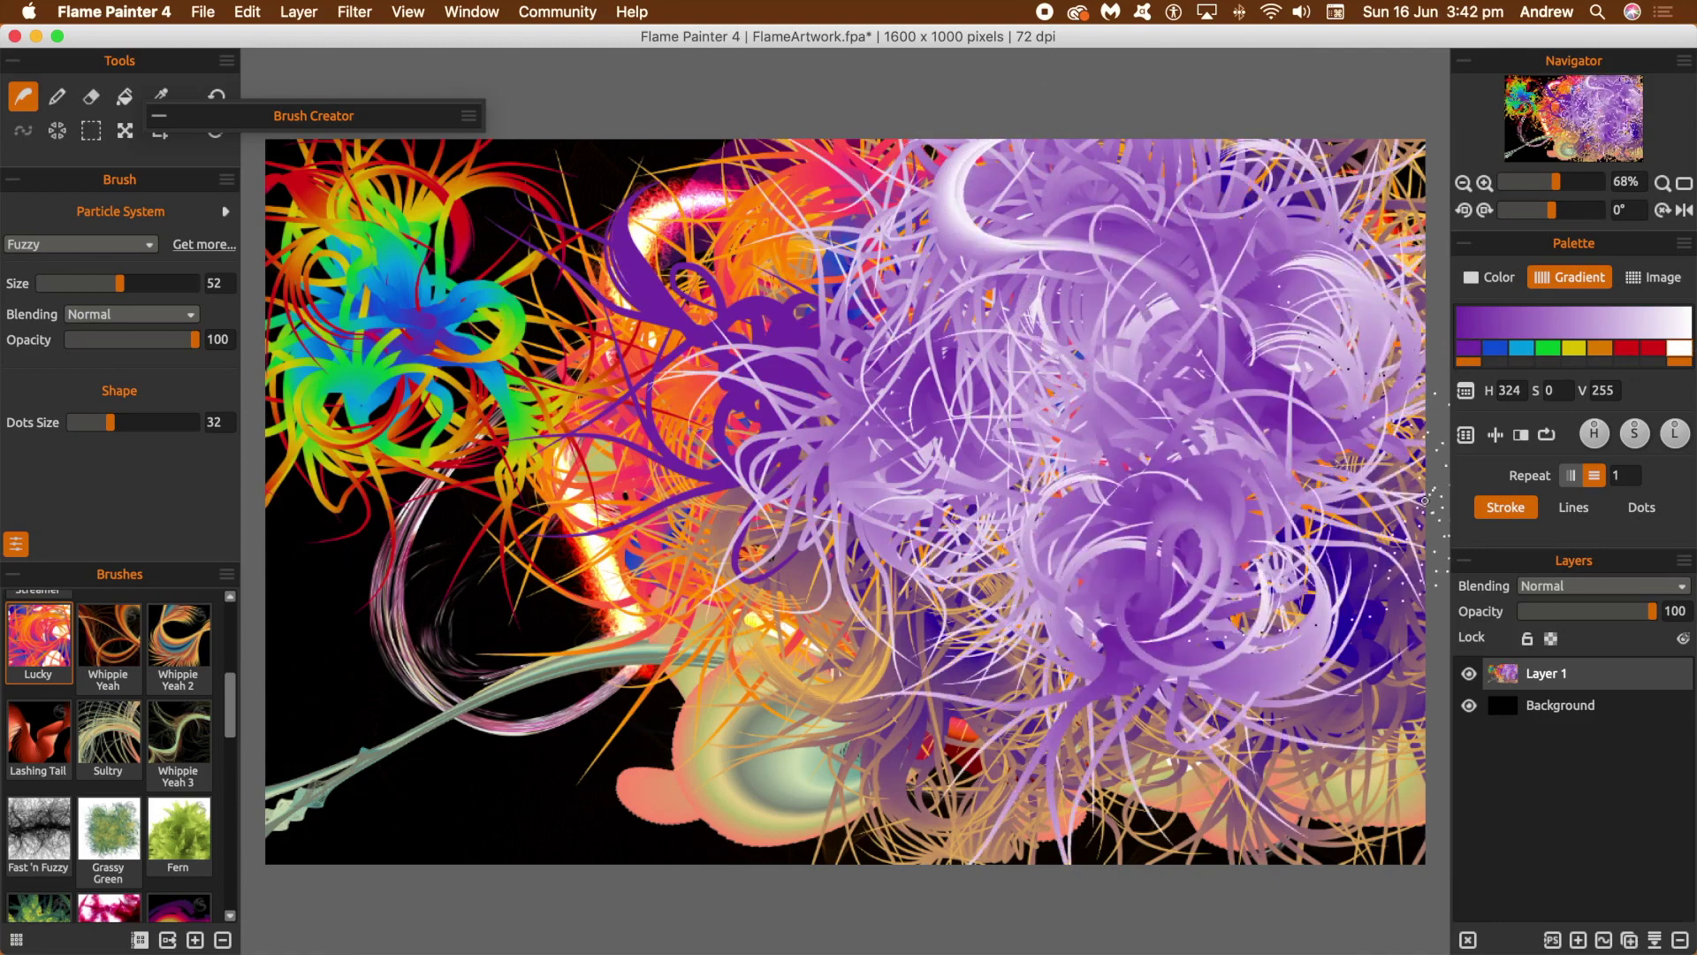
Add a black middle stop to the gradient and paint dark strokes across the purple area.
{"action": "left_click", "coordinate": [1573, 362]}
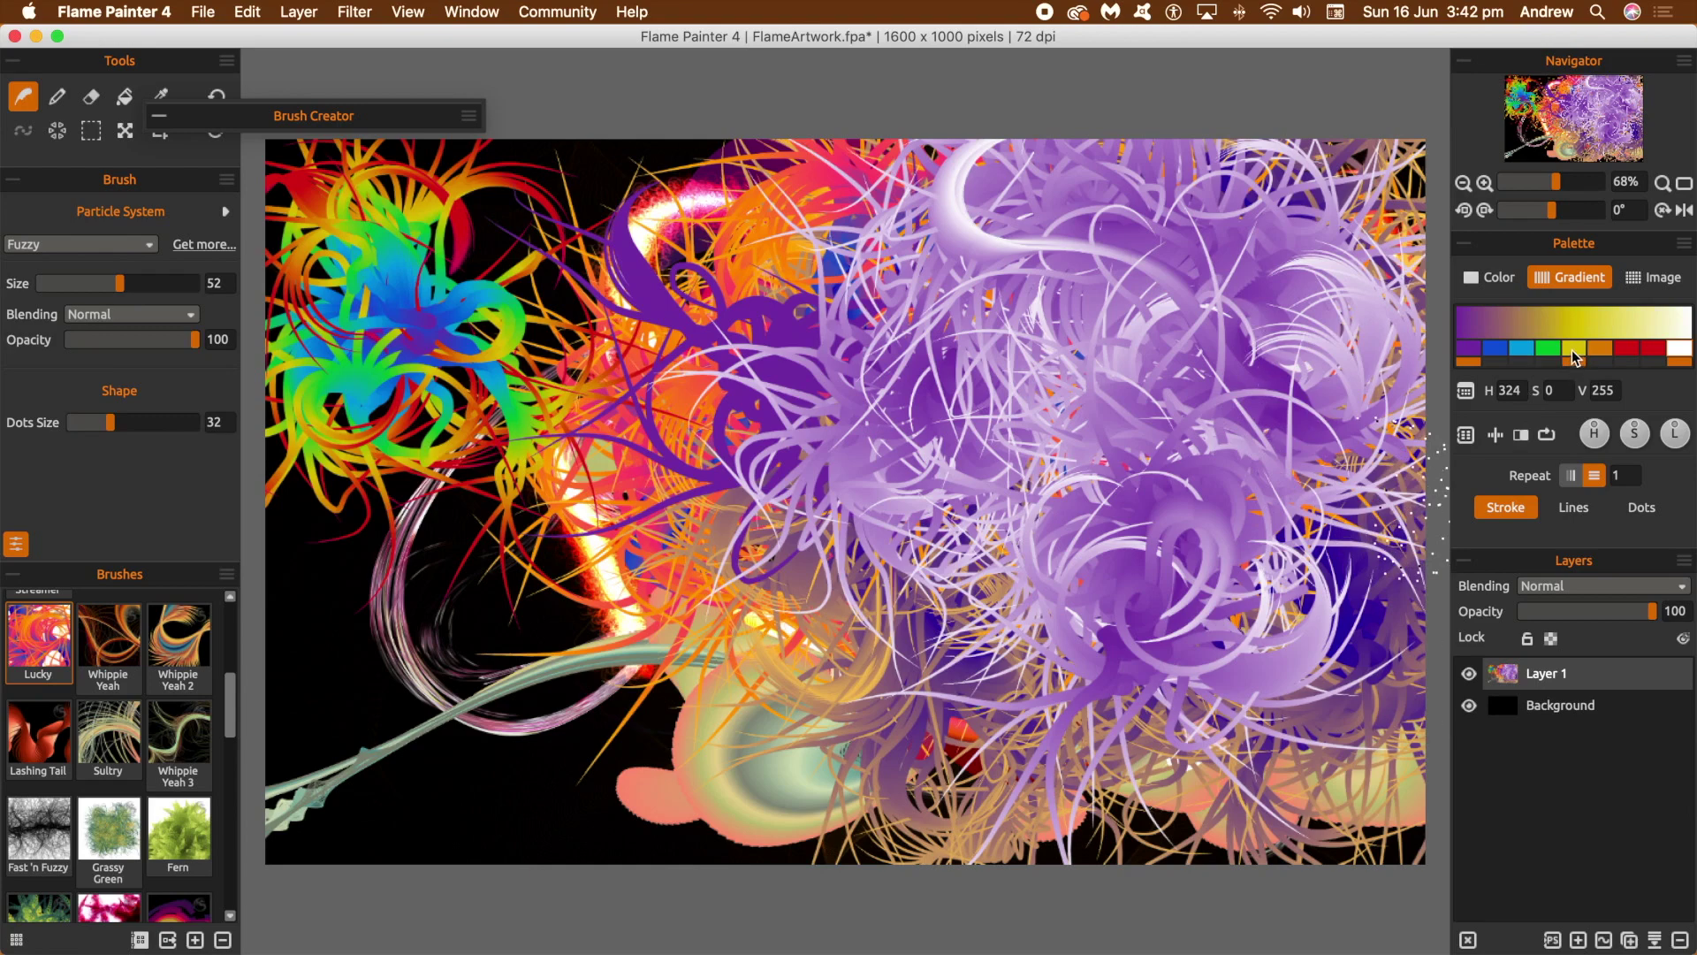
{"action": "left_click", "coordinate": [1573, 348]}
{"action": "double_click", "coordinate": [1573, 348]}
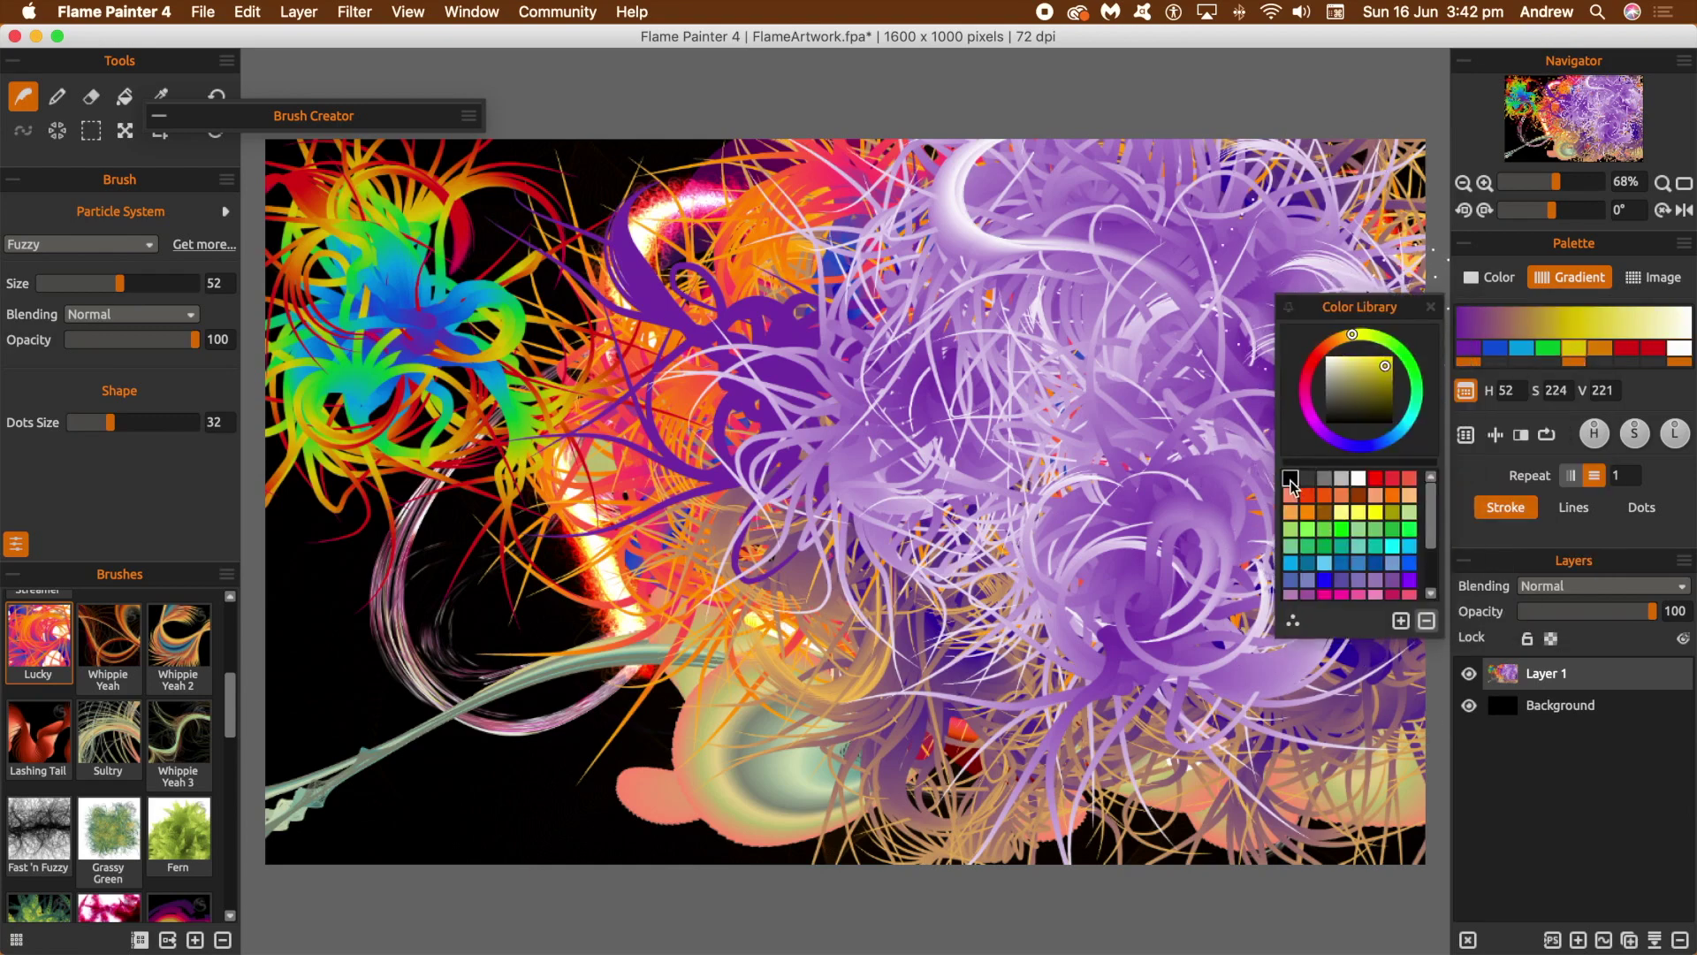
{"action": "left_click", "coordinate": [1291, 479]}
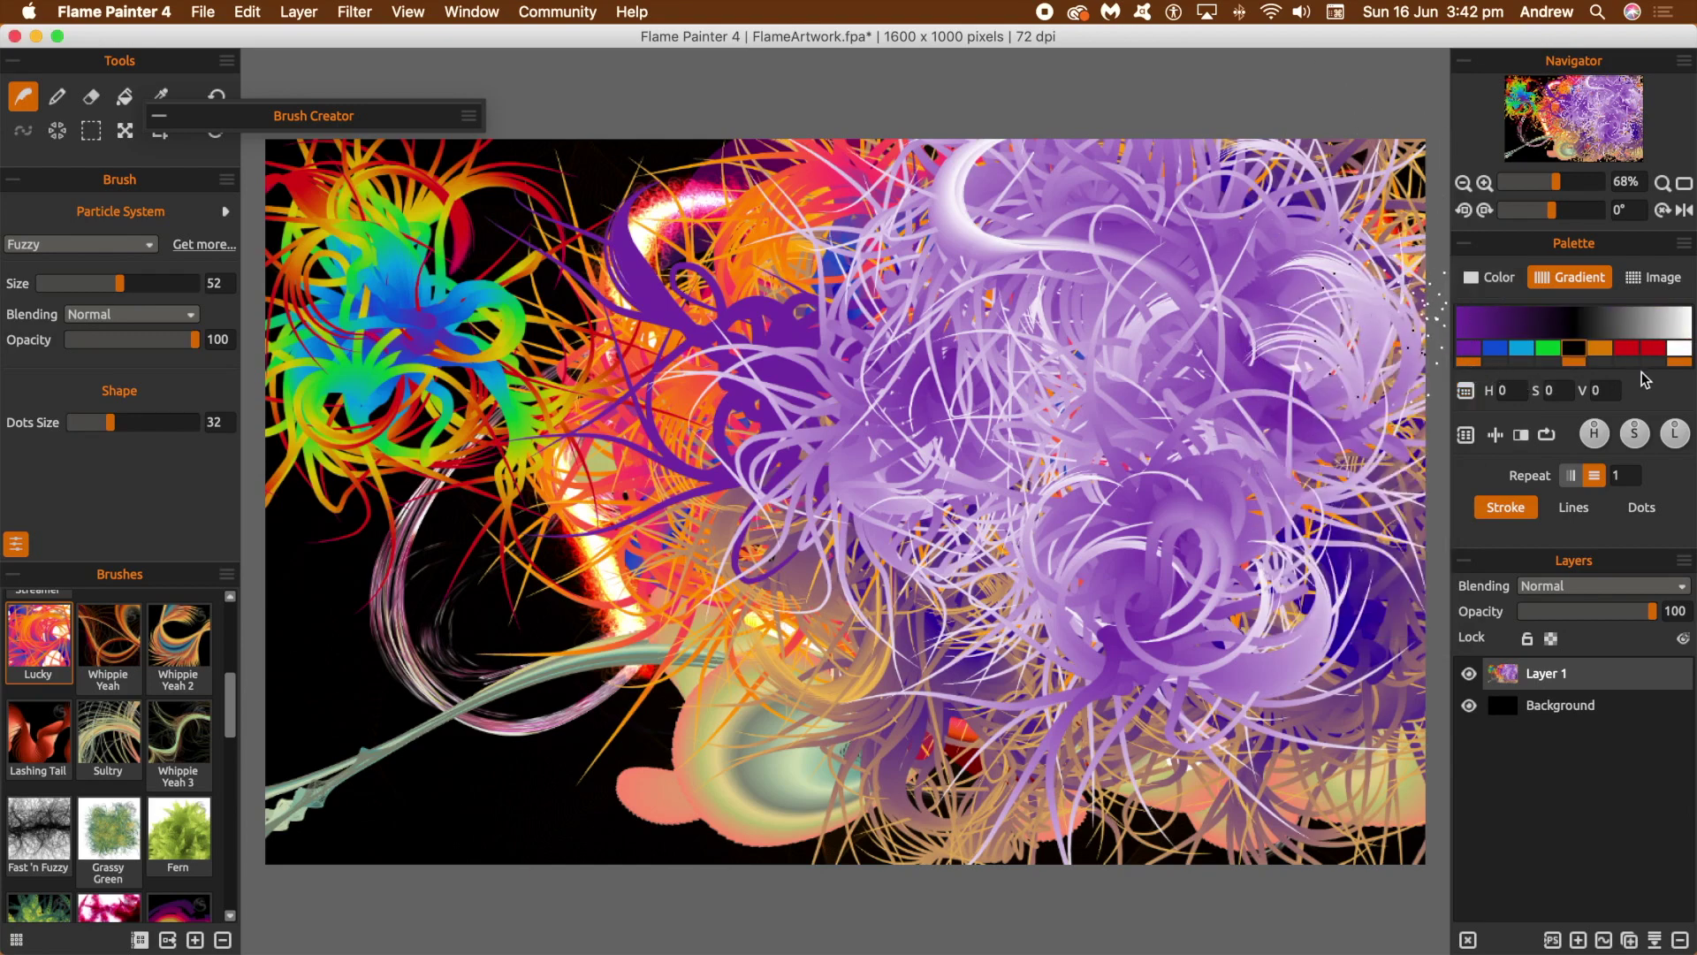
{"action": "mouse_move", "coordinate": [995, 270]}
{"action": "left_mouse_down"}
{"action": "mouse_move", "coordinate": [1050, 298]}
{"action": "mouse_move", "coordinate": [1039, 341]}
{"action": "mouse_move", "coordinate": [1073, 405]}
{"action": "mouse_move", "coordinate": [1156, 430]}
{"action": "mouse_move", "coordinate": [1128, 469]}
{"action": "mouse_move", "coordinate": [1168, 591]}
{"action": "mouse_move", "coordinate": [1094, 677]}
{"action": "mouse_move", "coordinate": [1038, 794]}
{"action": "mouse_move", "coordinate": [868, 827]}
{"action": "left_mouse_up"}
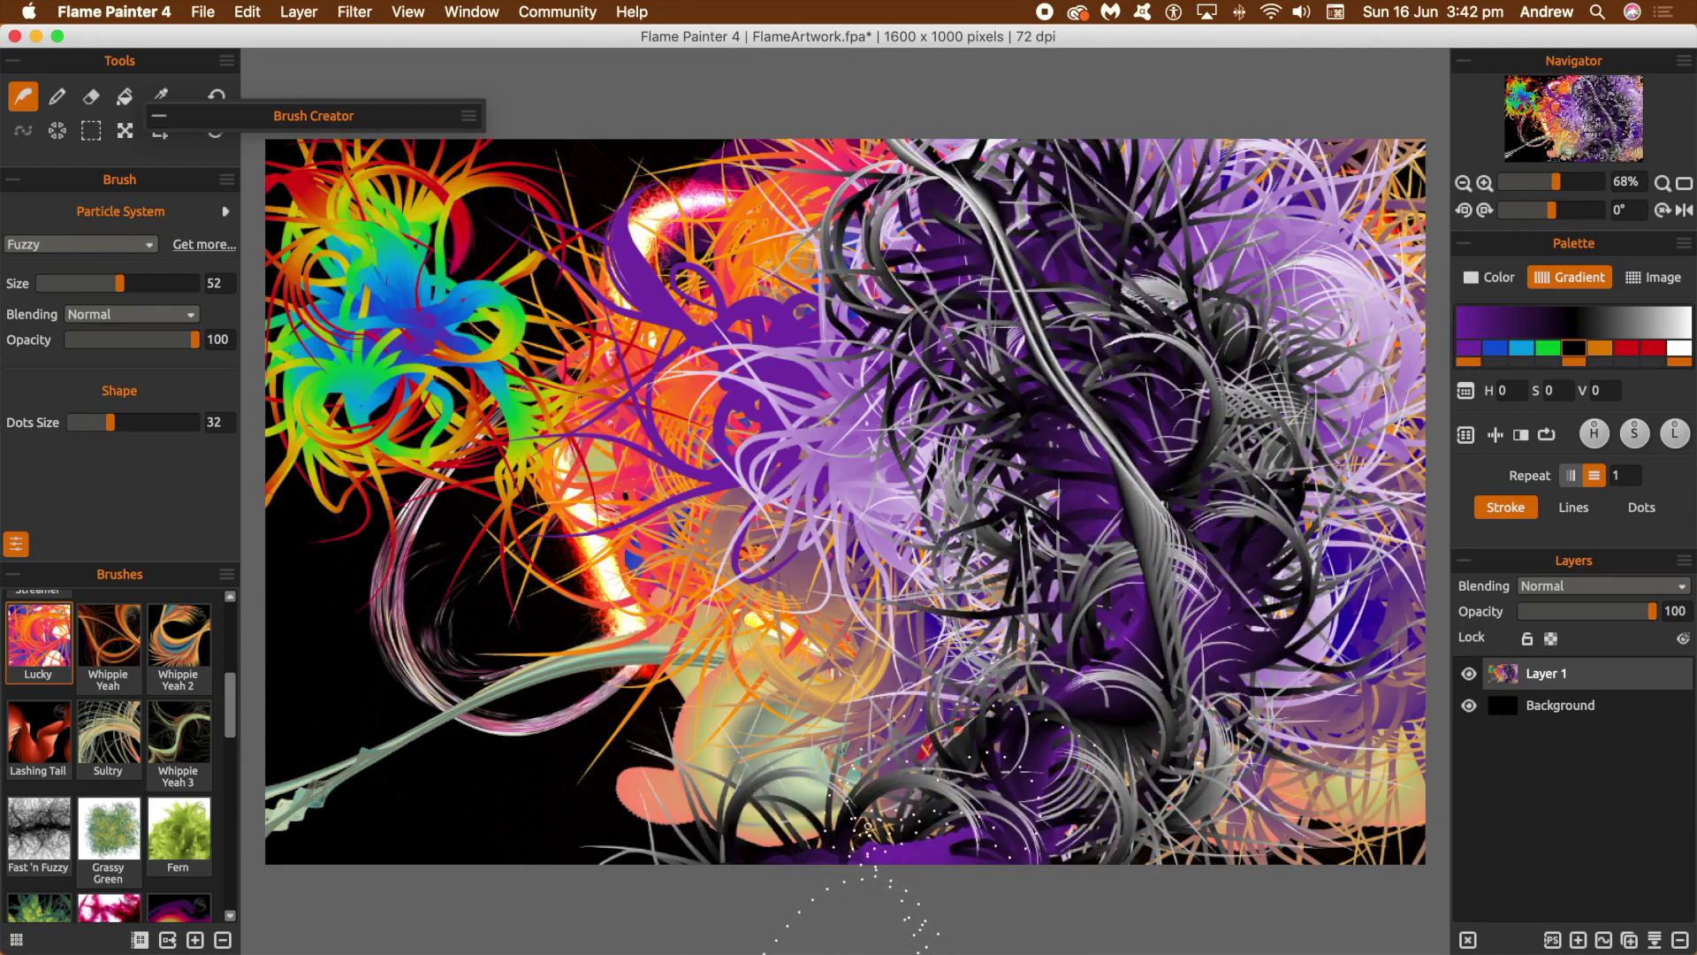
Paint another purple stroke, hue-shift the whole gradient with the H knob, and save it to the library.
{"action": "left_click_drag", "start_coordinate": [1014, 634], "coordinate": [983, 610]}
{"action": "left_click", "coordinate": [1467, 436]}
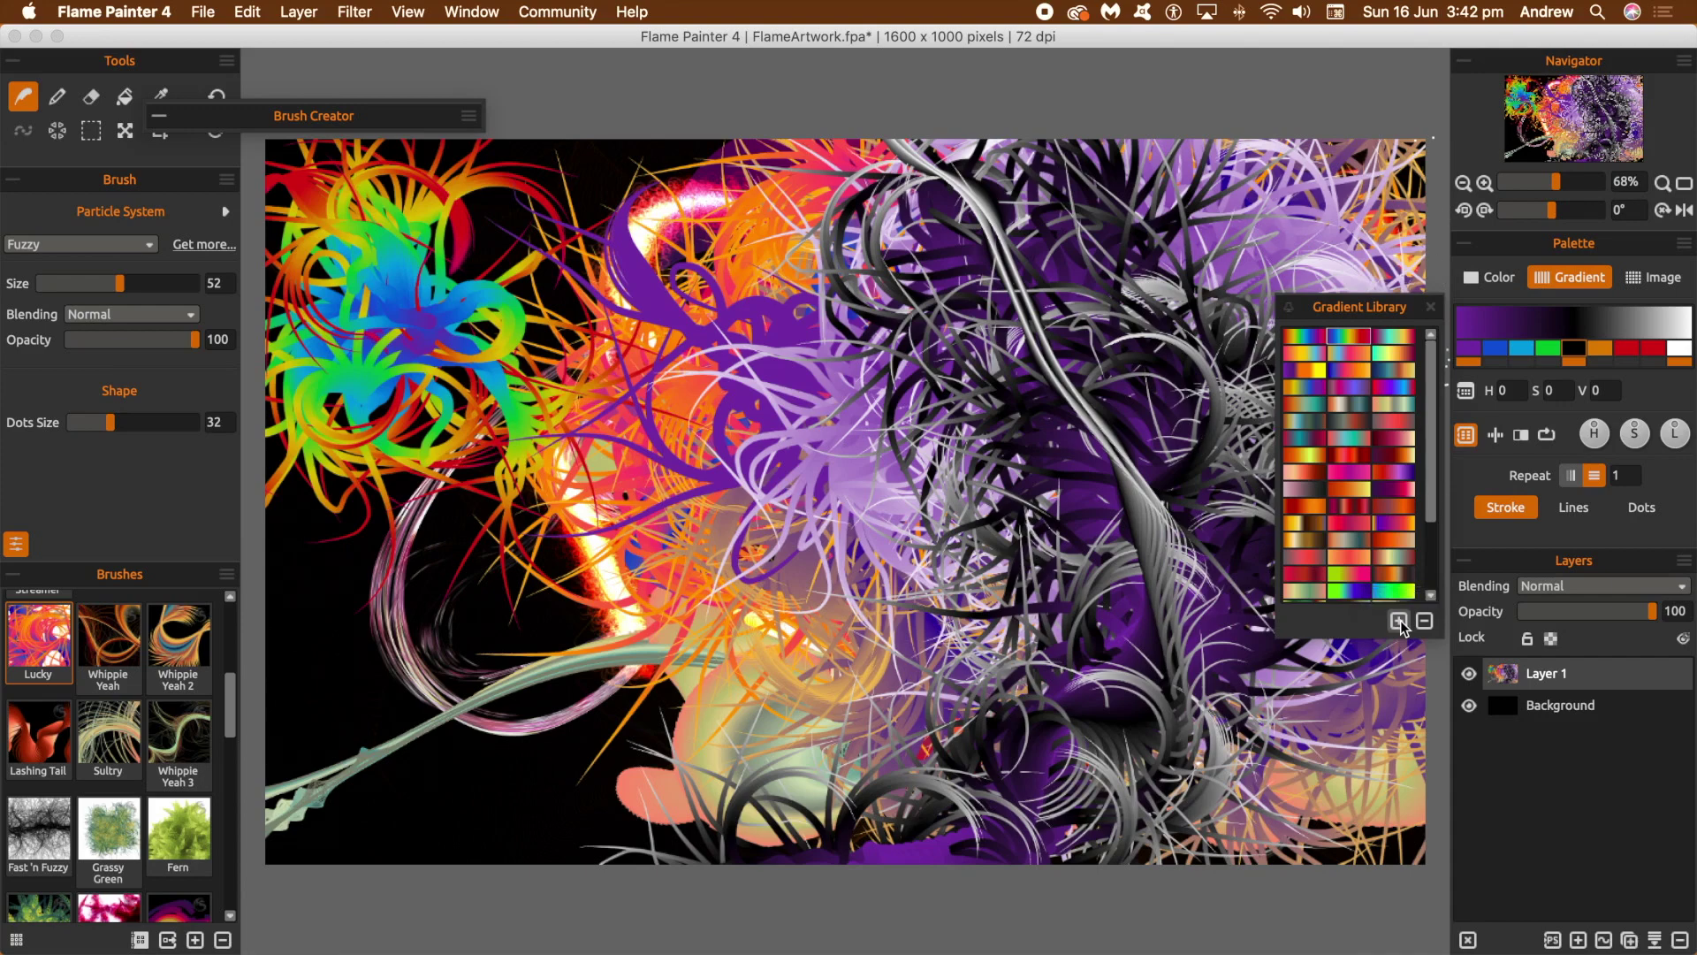
{"action": "left_click_drag", "start_coordinate": [1430, 499], "coordinate": [1428, 590]}
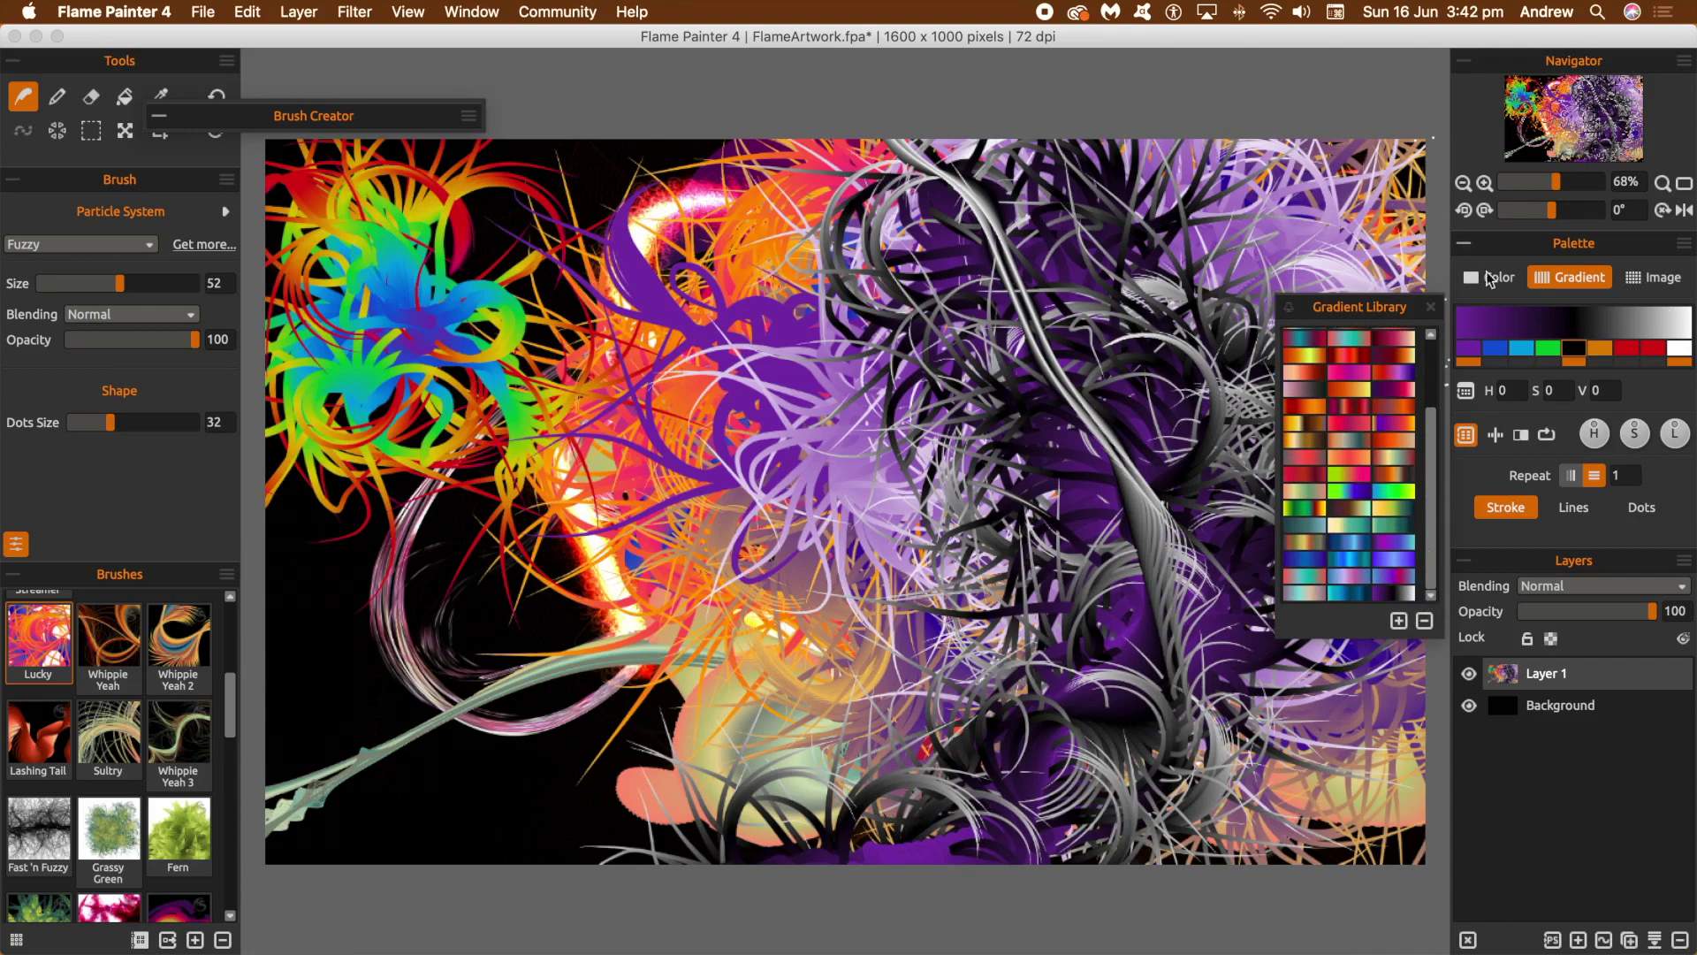
{"action": "left_click", "coordinate": [1617, 385]}
{"action": "mouse_move", "coordinate": [1591, 434]}
{"action": "left_mouse_down"}
{"action": "mouse_move", "coordinate": [1571, 449]}
{"action": "mouse_move", "coordinate": [1575, 418]}
{"action": "mouse_move", "coordinate": [1590, 422]}
{"action": "left_mouse_up"}
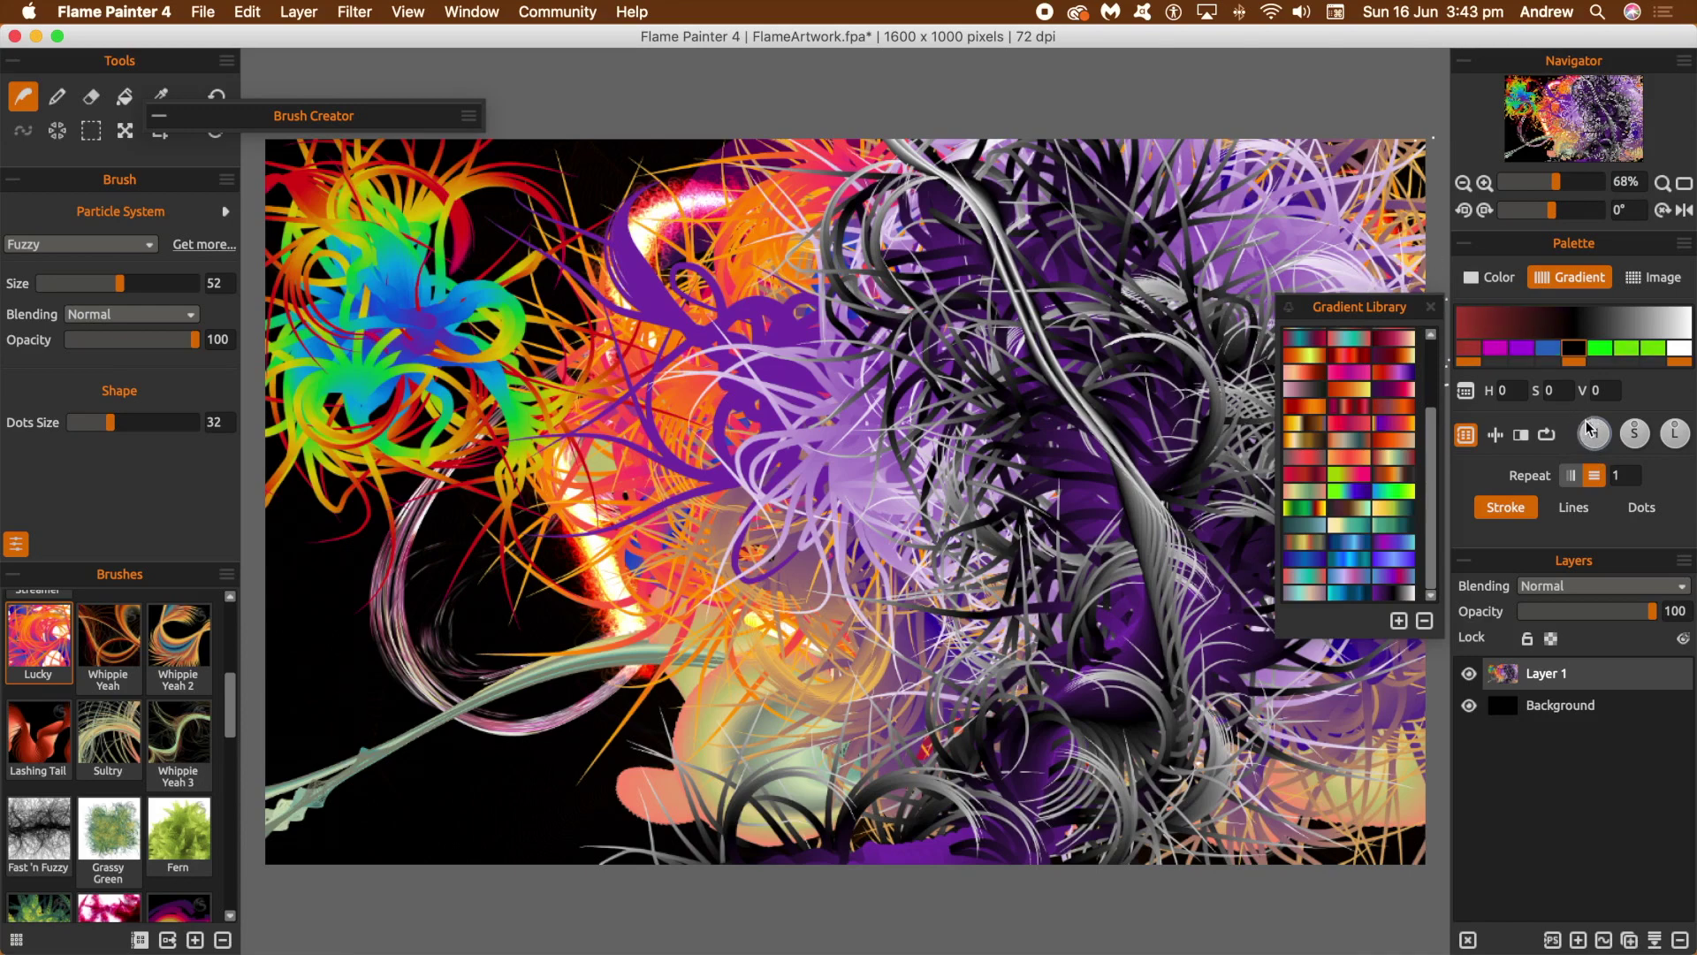
{"action": "left_click", "coordinate": [1399, 620]}
Recolour the gradient's dark-red first stop to black.
{"action": "scroll", "coordinate": [1427, 549], "scroll_direction": "down", "scroll_amount": 2}
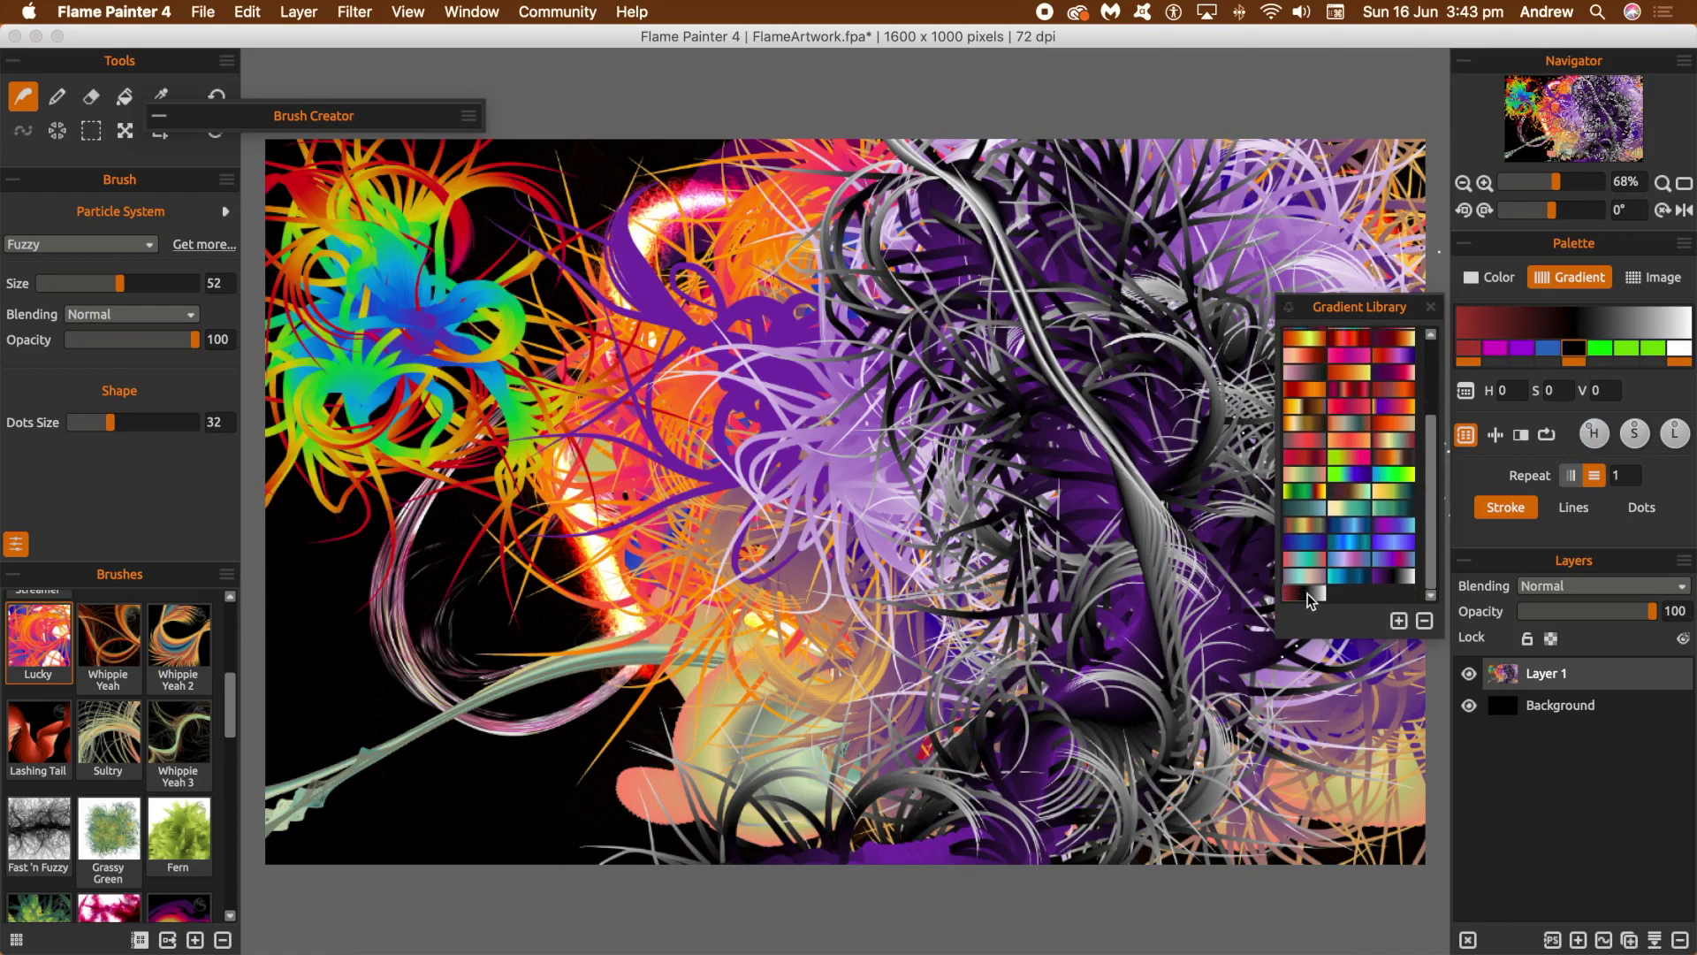
{"action": "left_click", "coordinate": [1470, 364]}
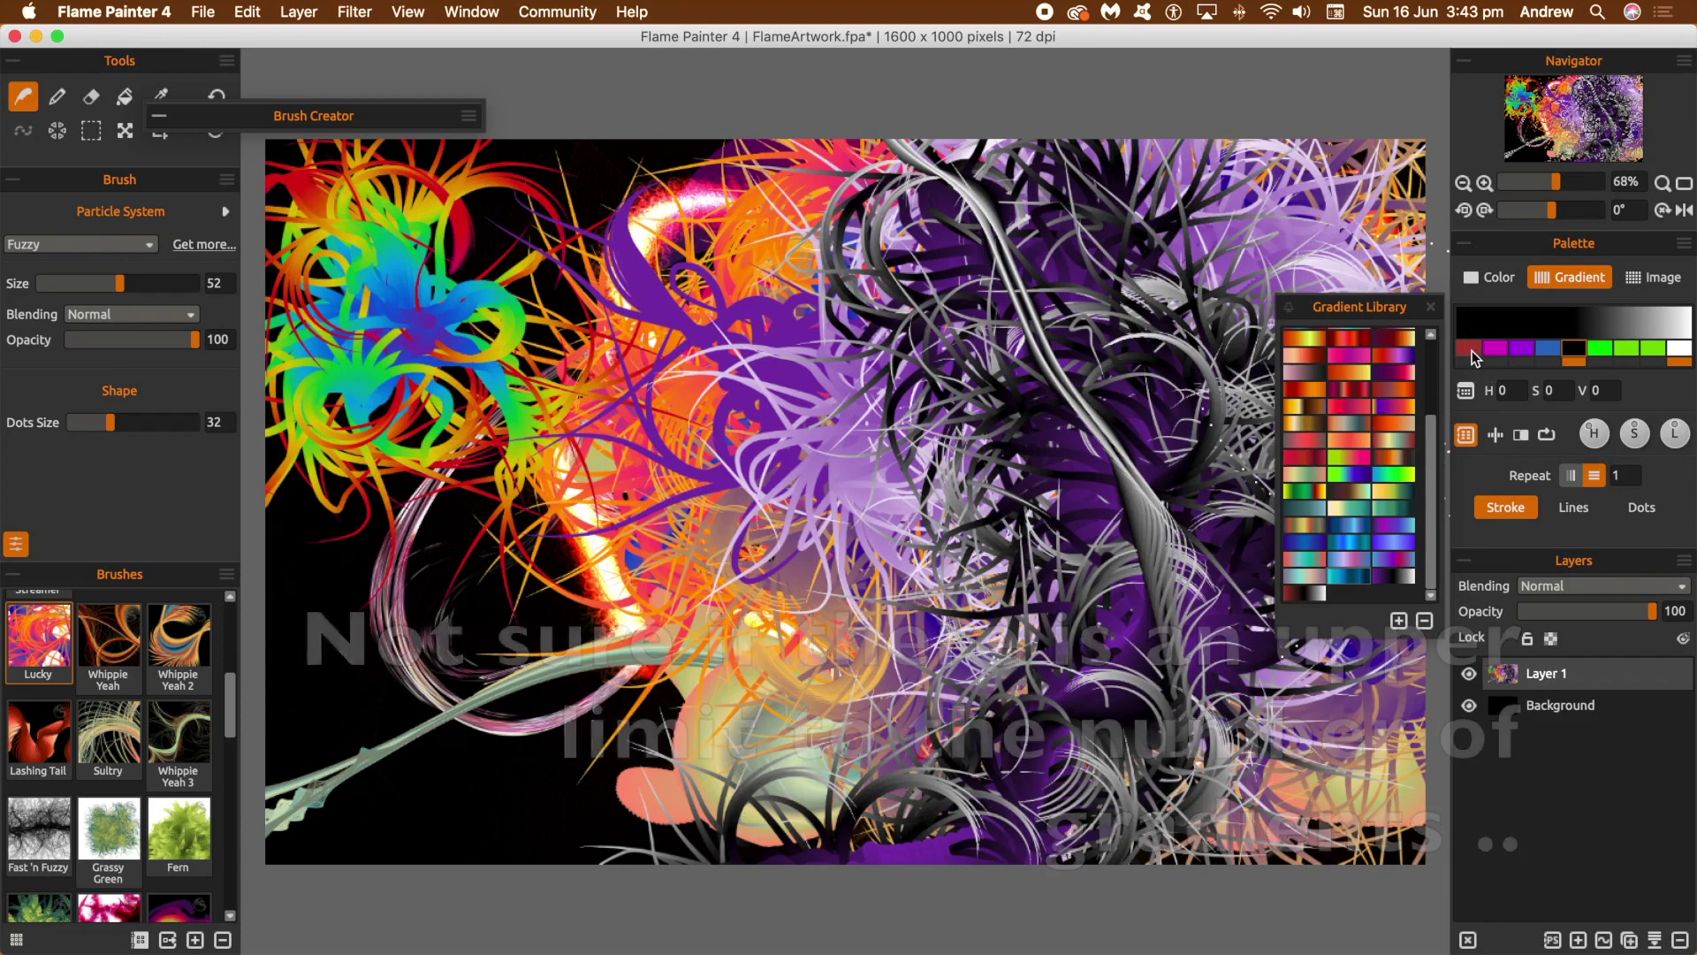
{"action": "left_click", "coordinate": [1475, 364]}
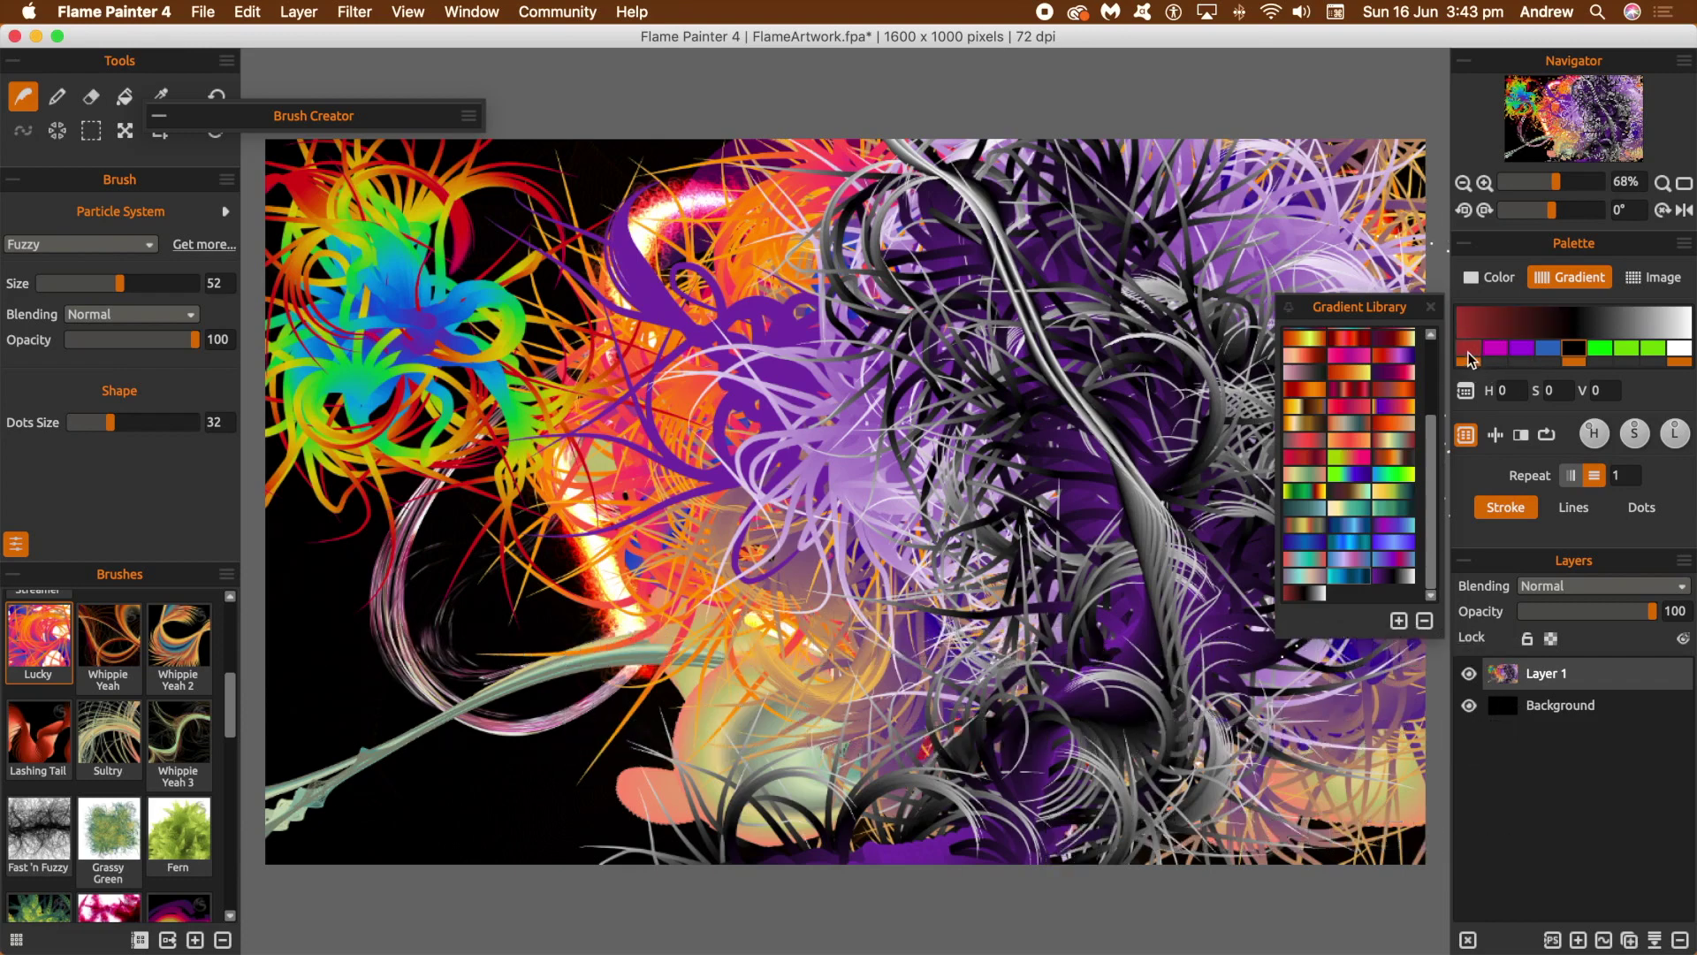
{"action": "double_click", "coordinate": [1472, 357]}
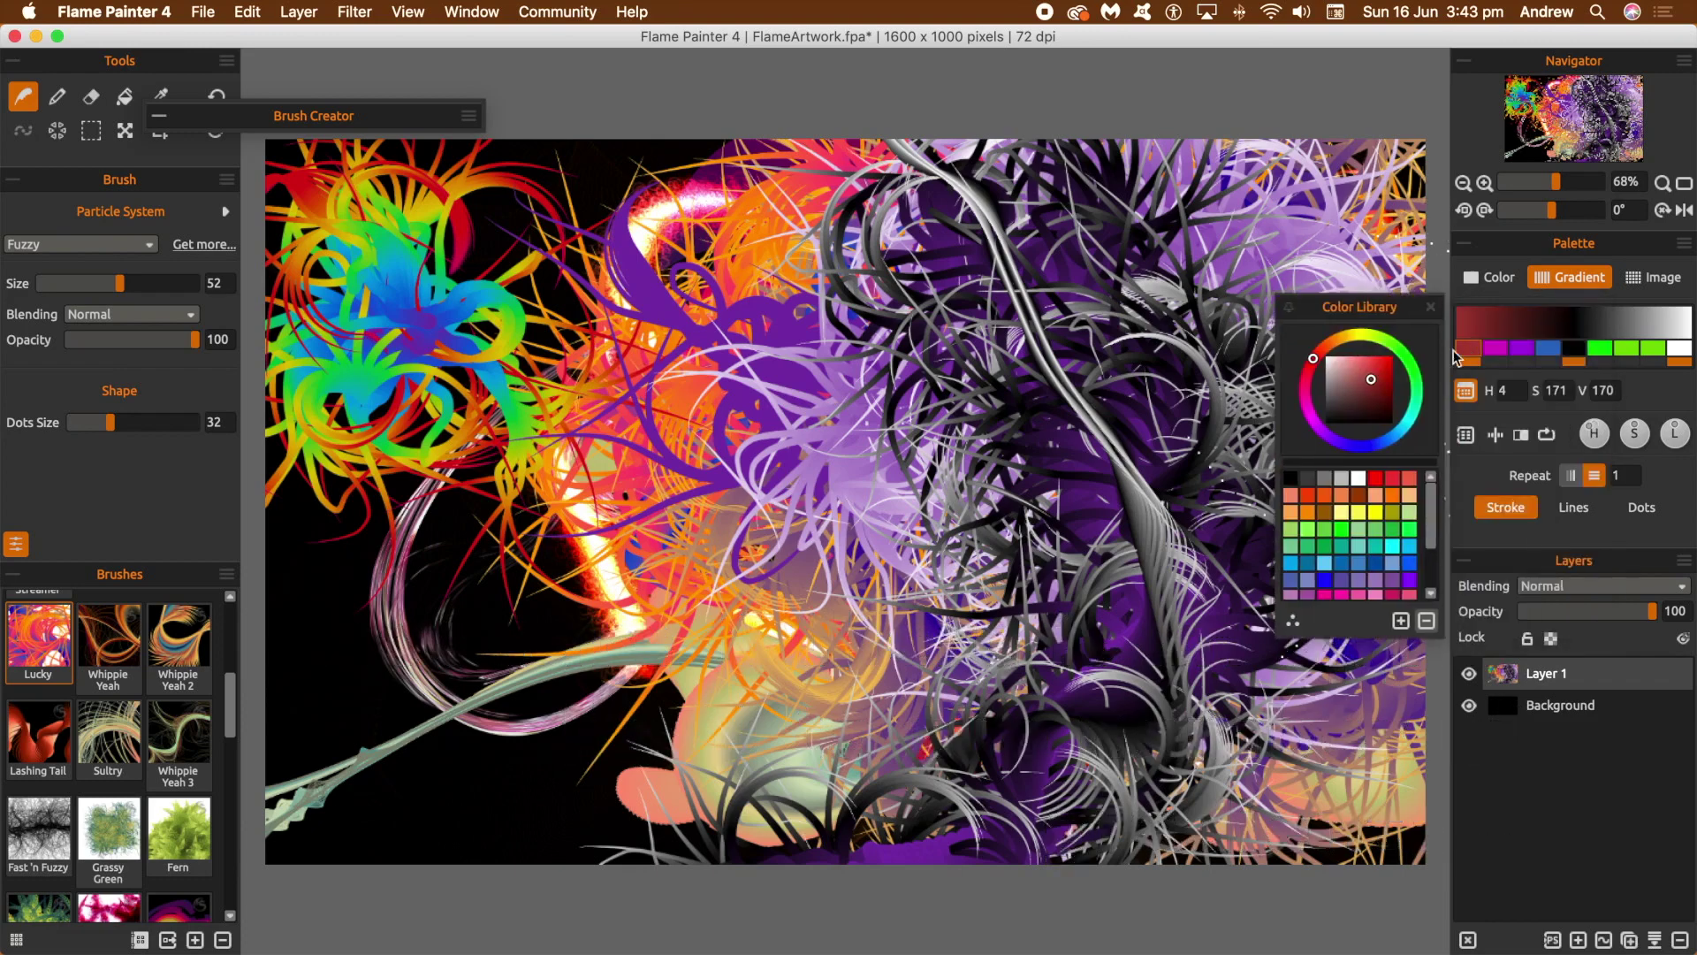
{"action": "left_click_drag", "start_coordinate": [1362, 399], "coordinate": [1329, 429]}
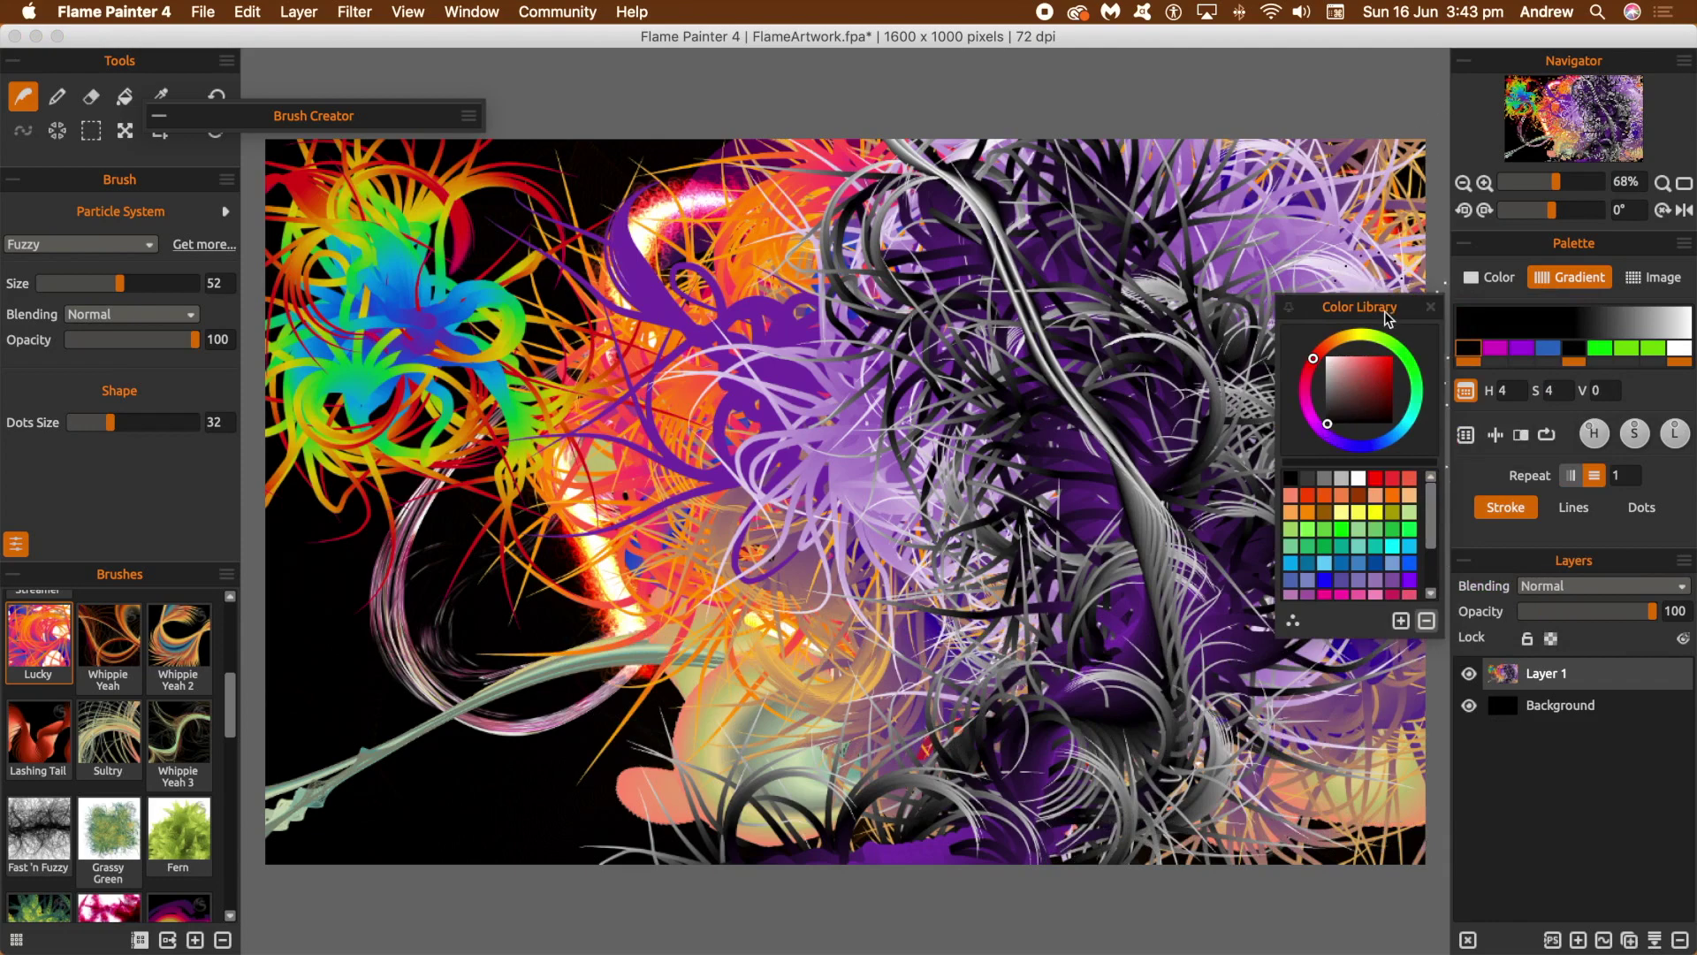
{"action": "left_click", "coordinate": [1430, 310]}
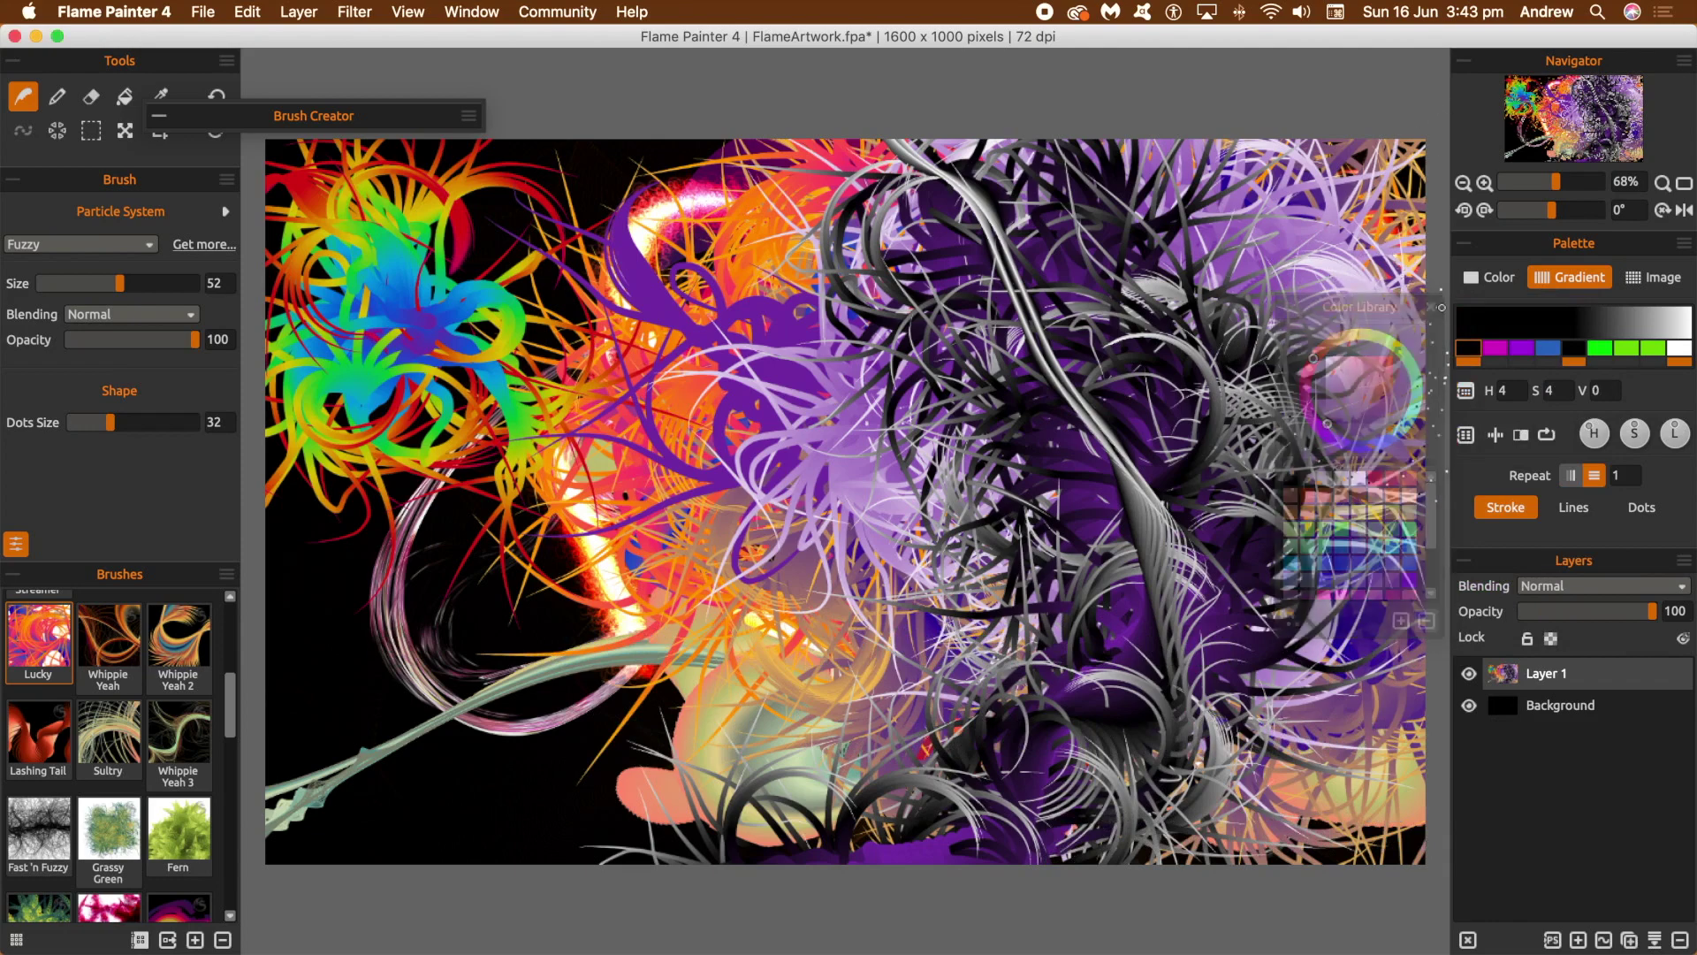
Turn another stop bright green and save the gradient as a new Gradient Library entry.
{"action": "double_click", "coordinate": [1577, 348]}
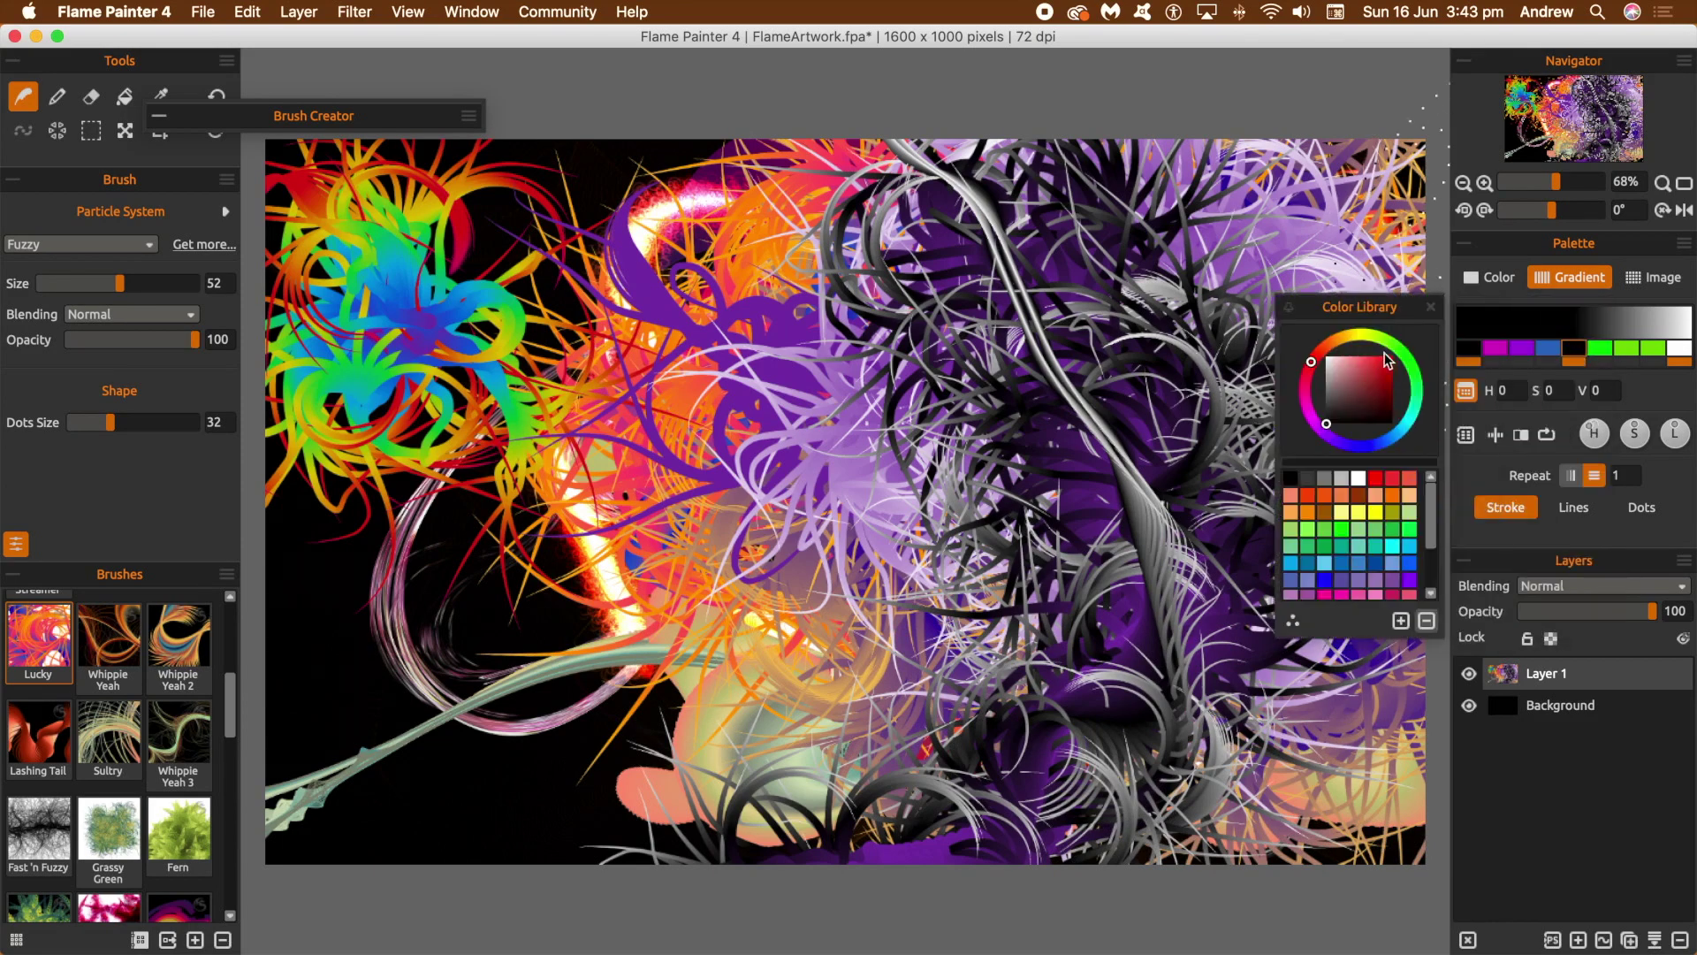
{"action": "left_click_drag", "start_coordinate": [1395, 353], "coordinate": [1400, 358]}
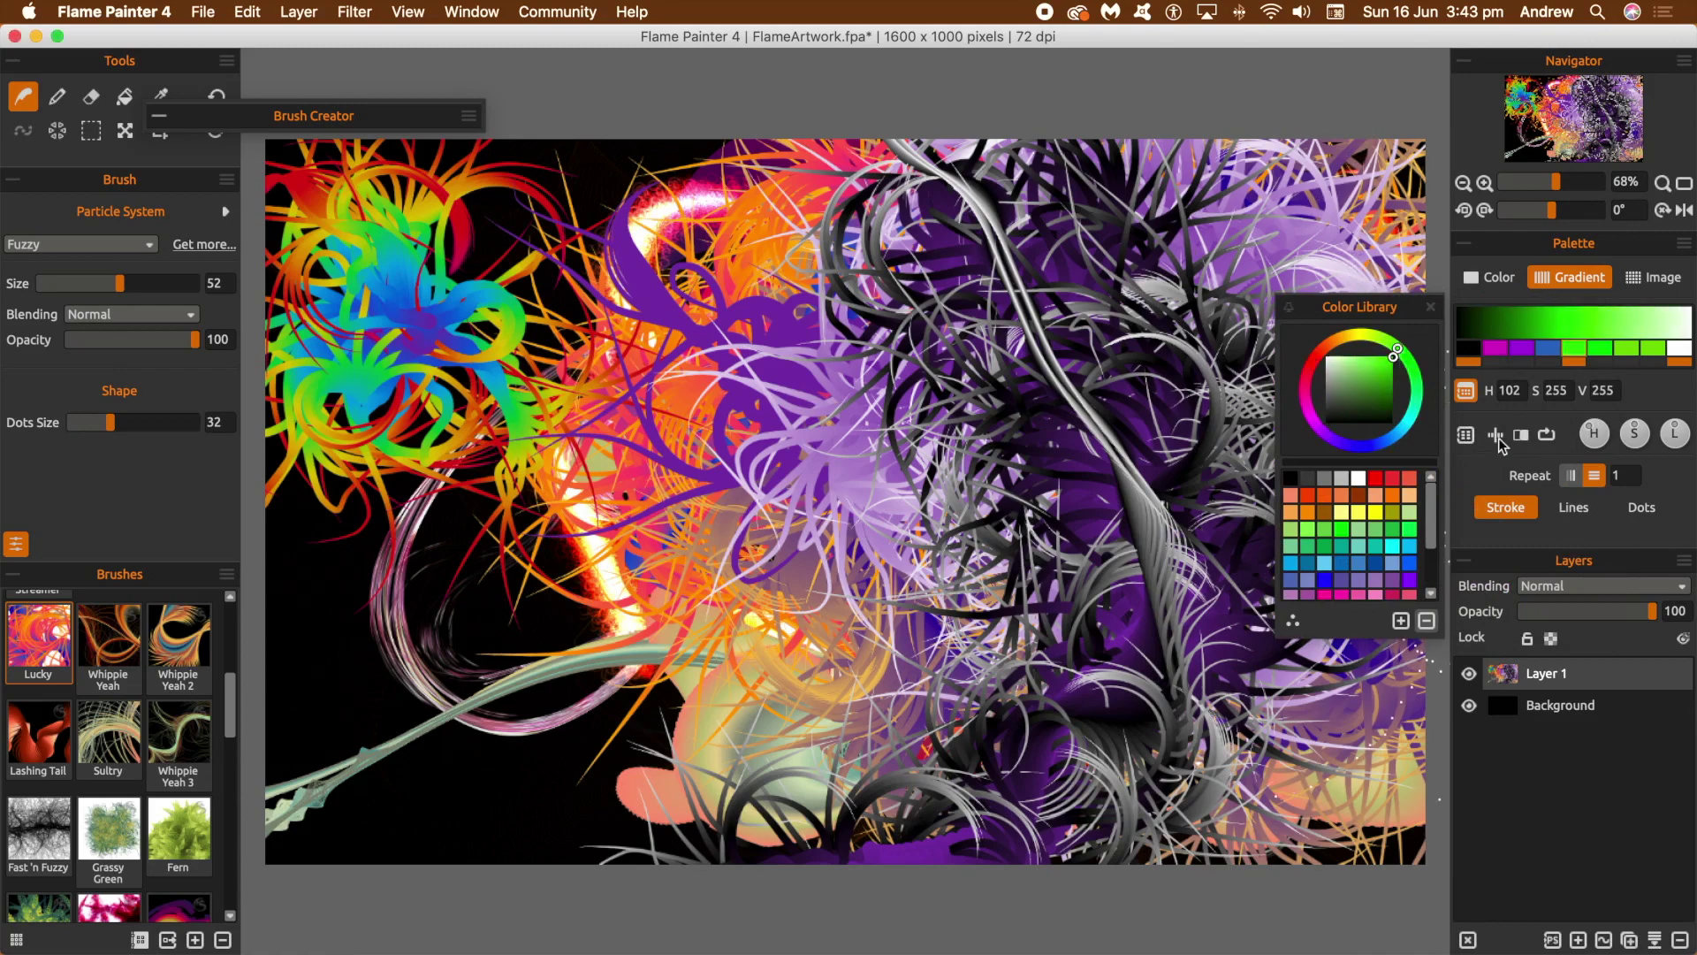
{"action": "left_click", "coordinate": [1431, 306]}
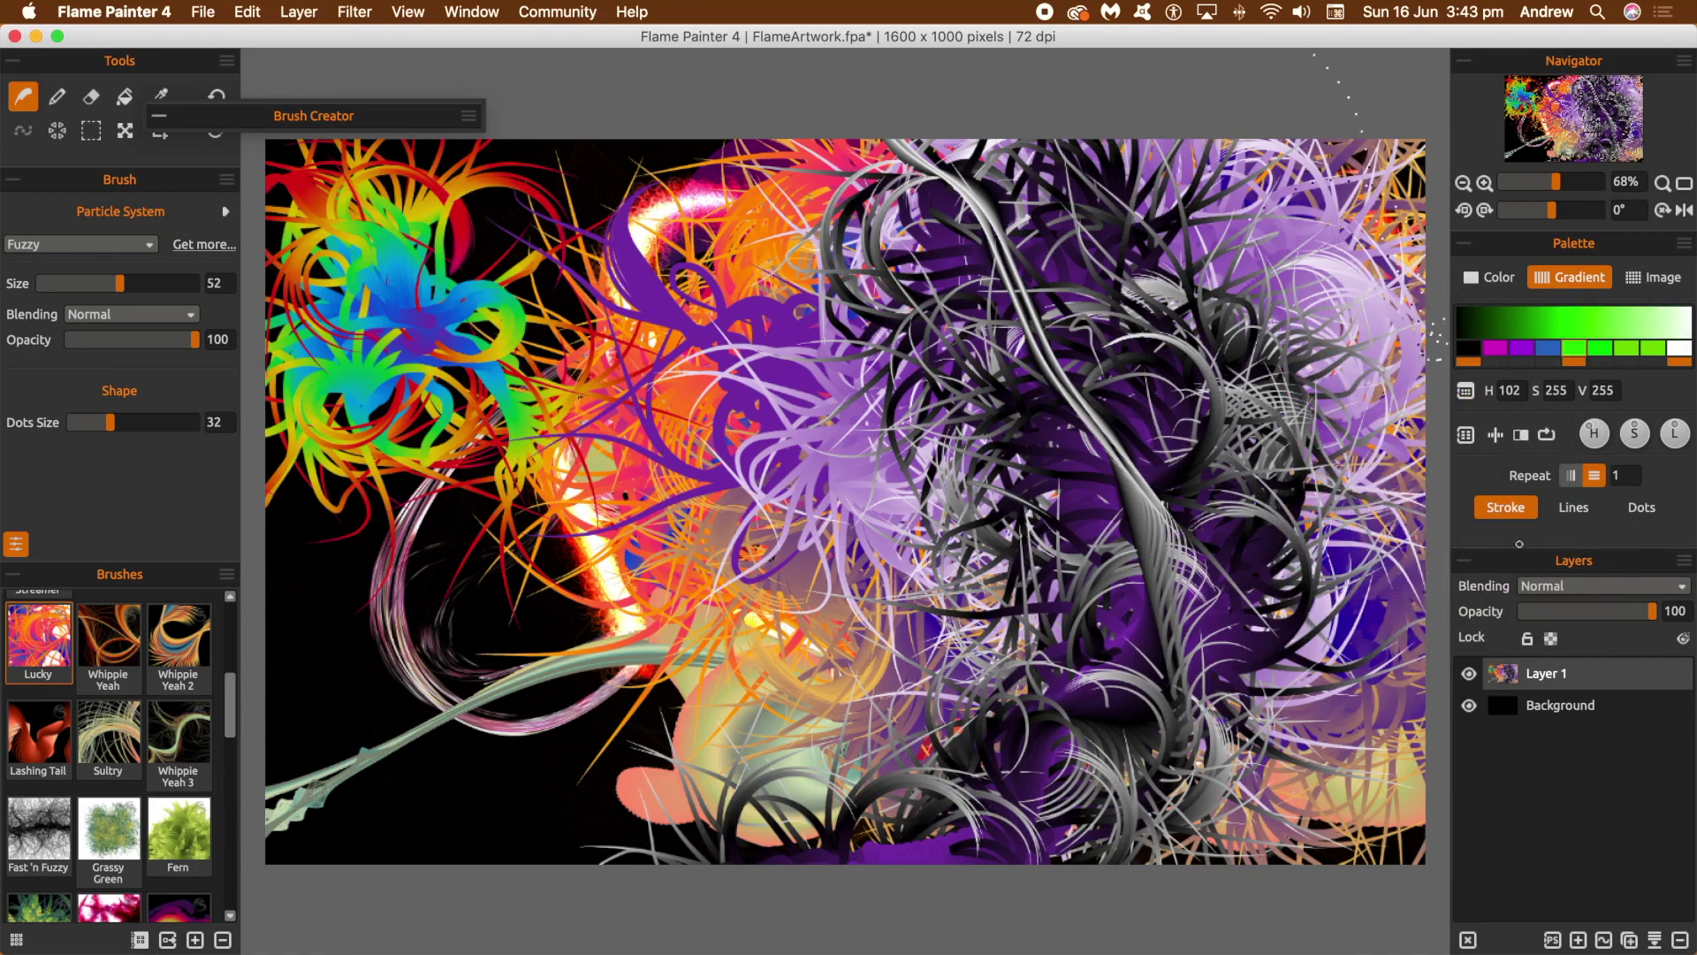
{"action": "left_click", "coordinate": [1466, 435]}
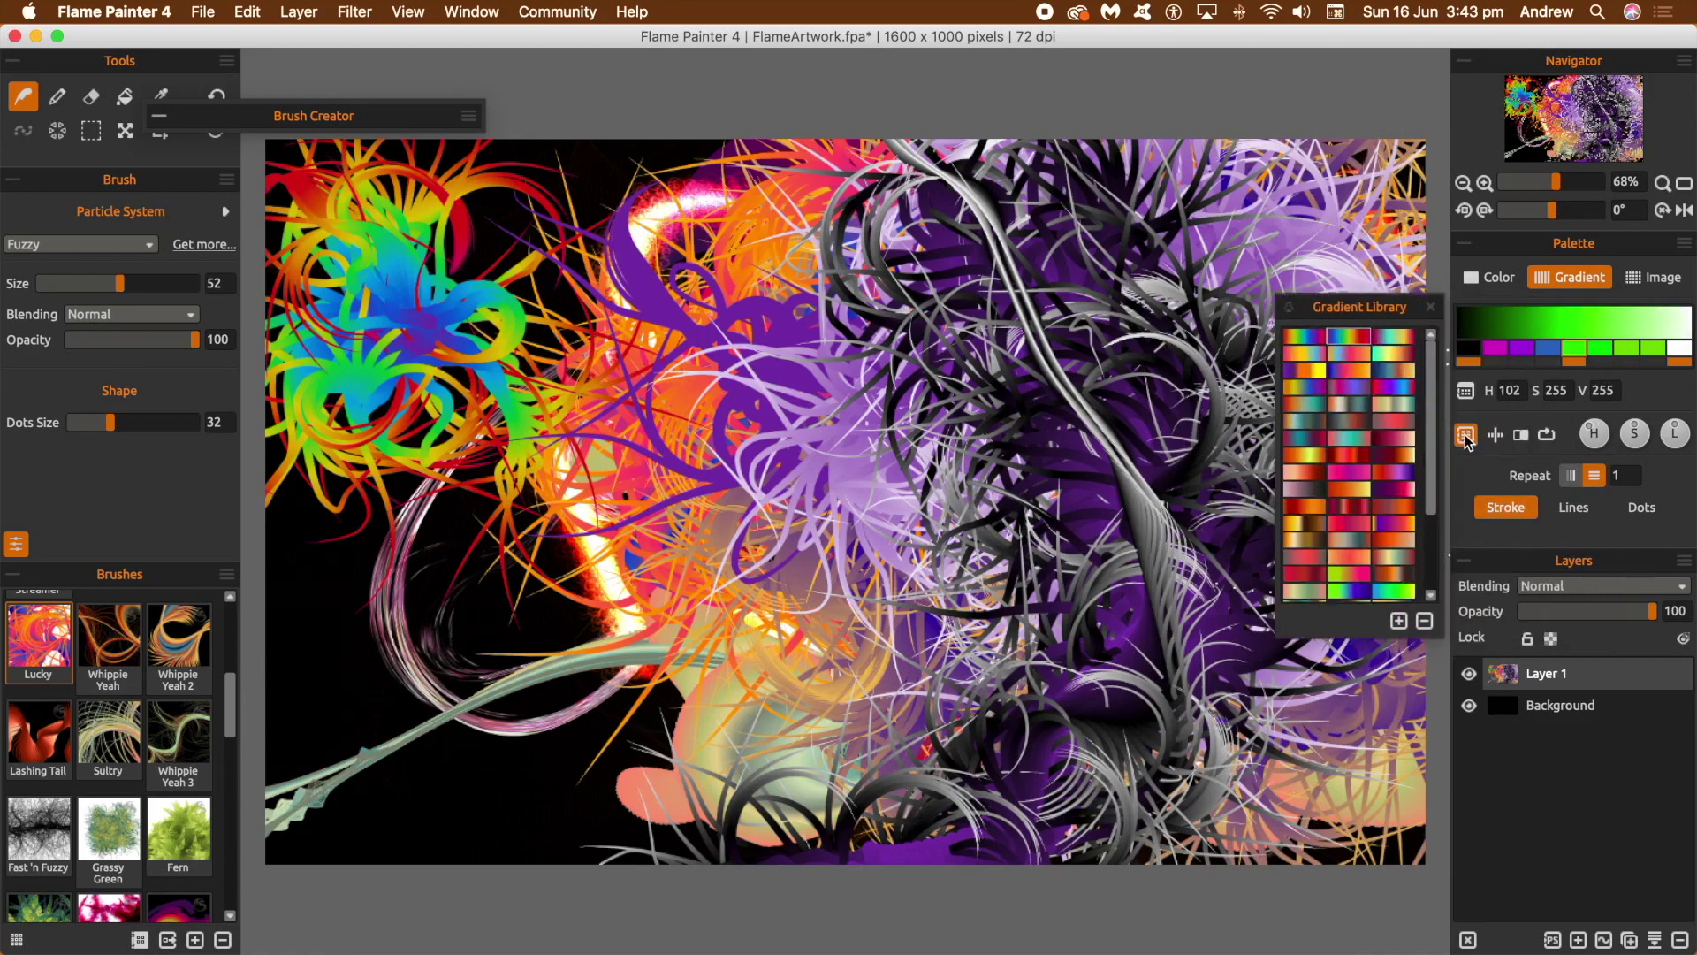
{"action": "left_click", "coordinate": [1397, 621]}
Paint a big green stroke, flip and save the gradient, paint a white-green stroke, then invert it.
{"action": "left_click_drag", "start_coordinate": [1428, 423], "coordinate": [1431, 570]}
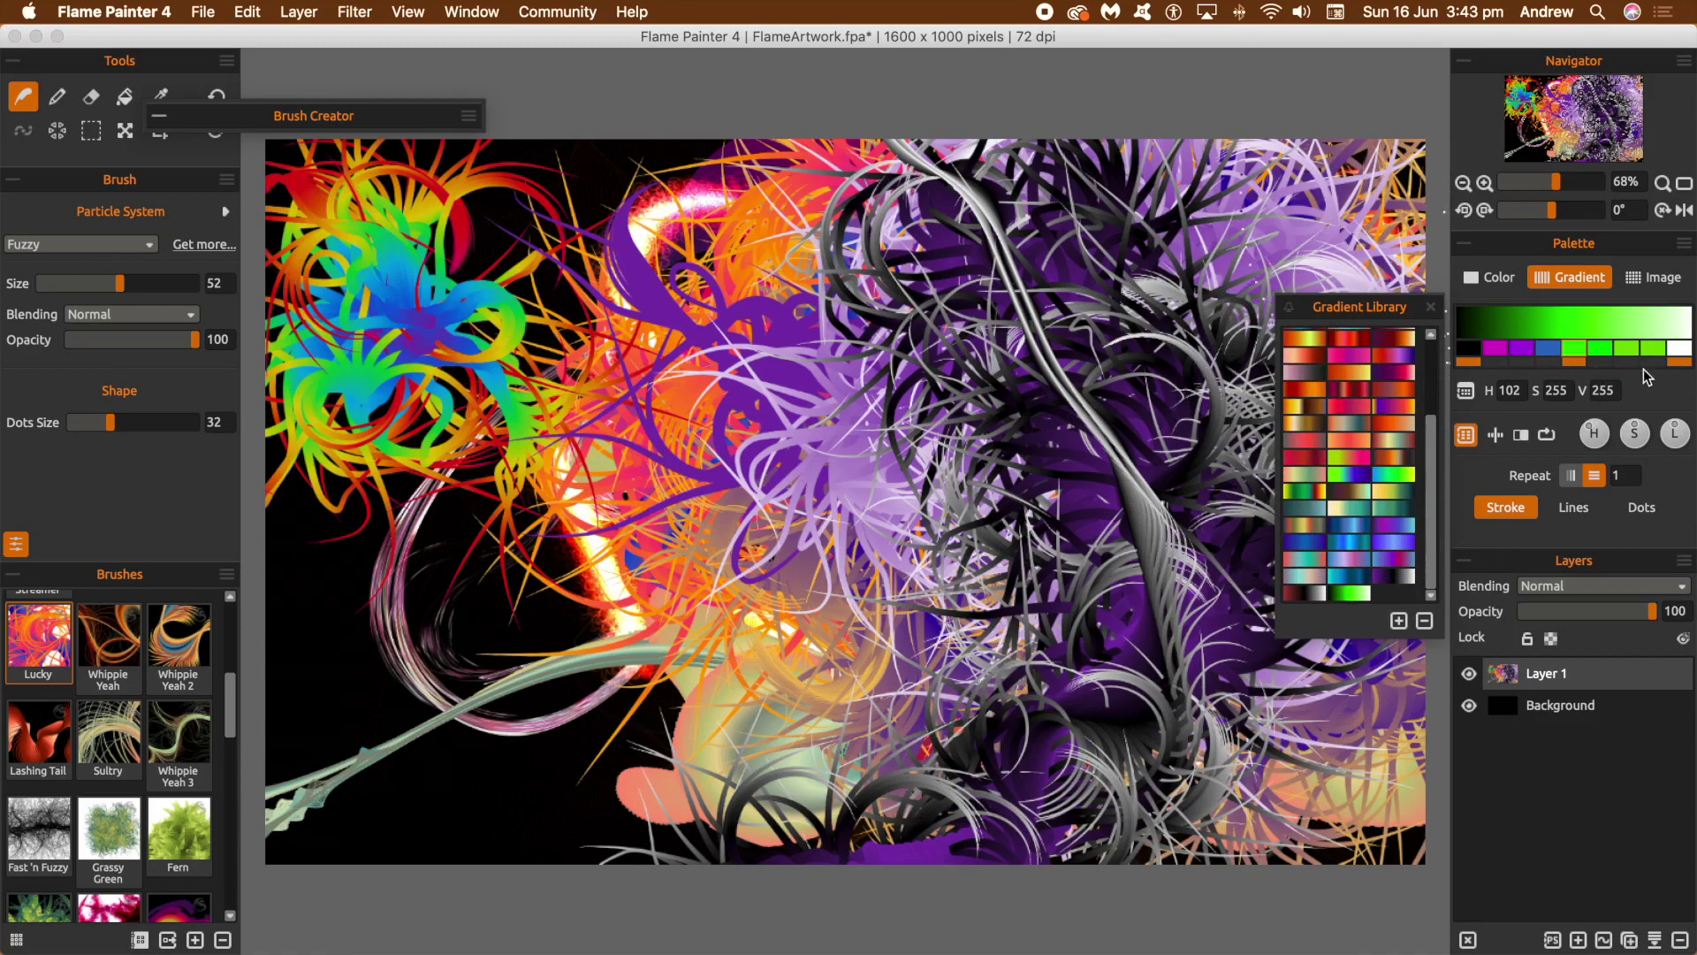
{"action": "mouse_move", "coordinate": [1066, 484]}
{"action": "left_mouse_down"}
{"action": "mouse_move", "coordinate": [1017, 424]}
{"action": "mouse_move", "coordinate": [900, 448]}
{"action": "mouse_move", "coordinate": [937, 531]}
{"action": "mouse_move", "coordinate": [884, 424]}
{"action": "mouse_move", "coordinate": [769, 327]}
{"action": "left_mouse_up"}
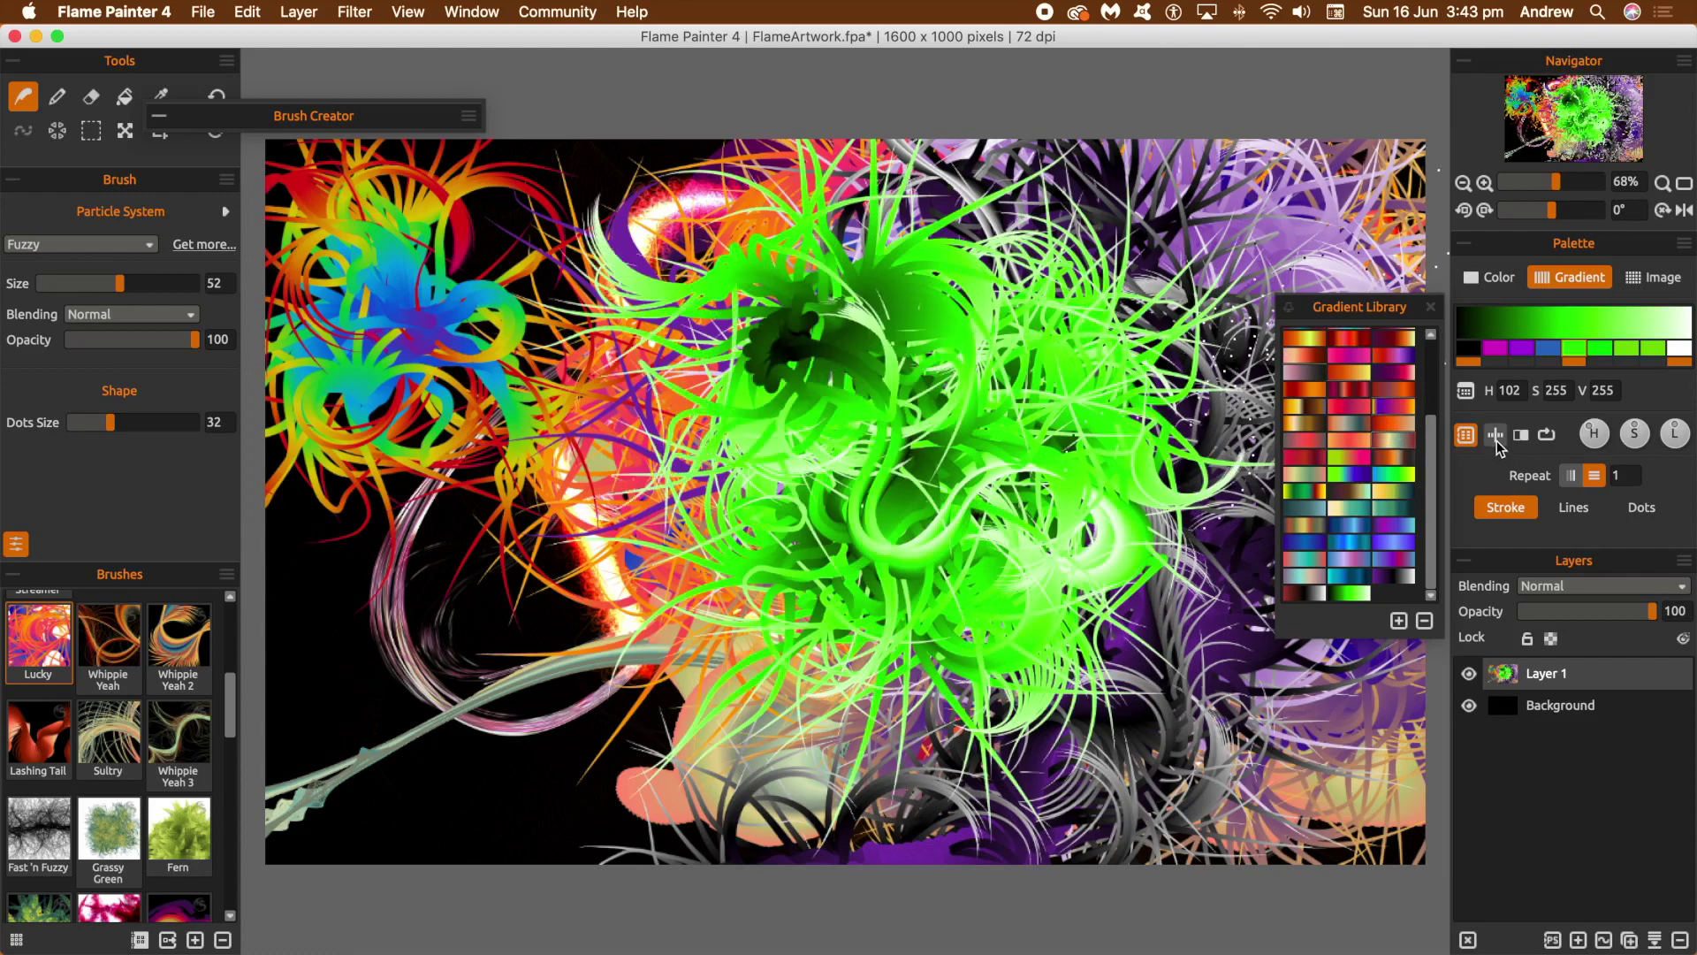
{"action": "left_click", "coordinate": [1496, 442]}
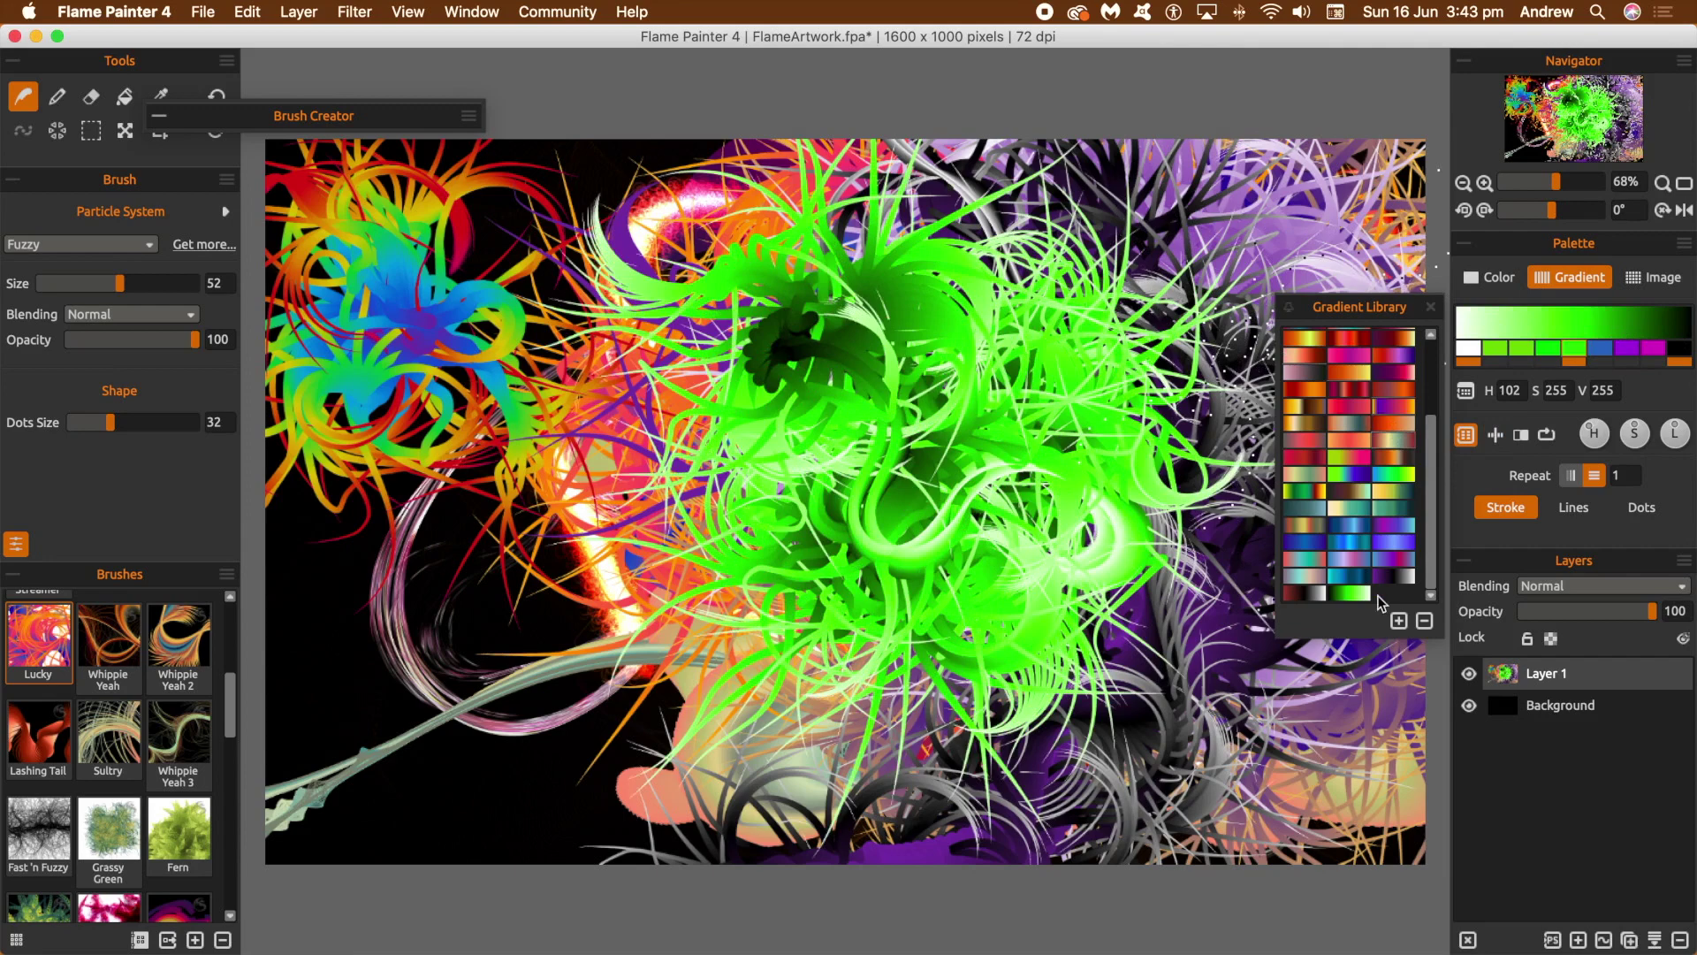
{"action": "left_click", "coordinate": [1399, 622]}
{"action": "mouse_move", "coordinate": [1043, 455]}
{"action": "left_mouse_down"}
{"action": "mouse_move", "coordinate": [1114, 415]}
{"action": "mouse_move", "coordinate": [1051, 435]}
{"action": "mouse_move", "coordinate": [1114, 354]}
{"action": "mouse_move", "coordinate": [1016, 221]}
{"action": "mouse_move", "coordinate": [910, 265]}
{"action": "mouse_move", "coordinate": [772, 635]}
{"action": "mouse_move", "coordinate": [972, 442]}
{"action": "mouse_move", "coordinate": [778, 752]}
{"action": "mouse_move", "coordinate": [575, 574]}
{"action": "mouse_move", "coordinate": [792, 495]}
{"action": "mouse_move", "coordinate": [769, 511]}
{"action": "mouse_move", "coordinate": [548, 495]}
{"action": "mouse_move", "coordinate": [796, 265]}
{"action": "mouse_move", "coordinate": [1375, 205]}
{"action": "left_mouse_up"}
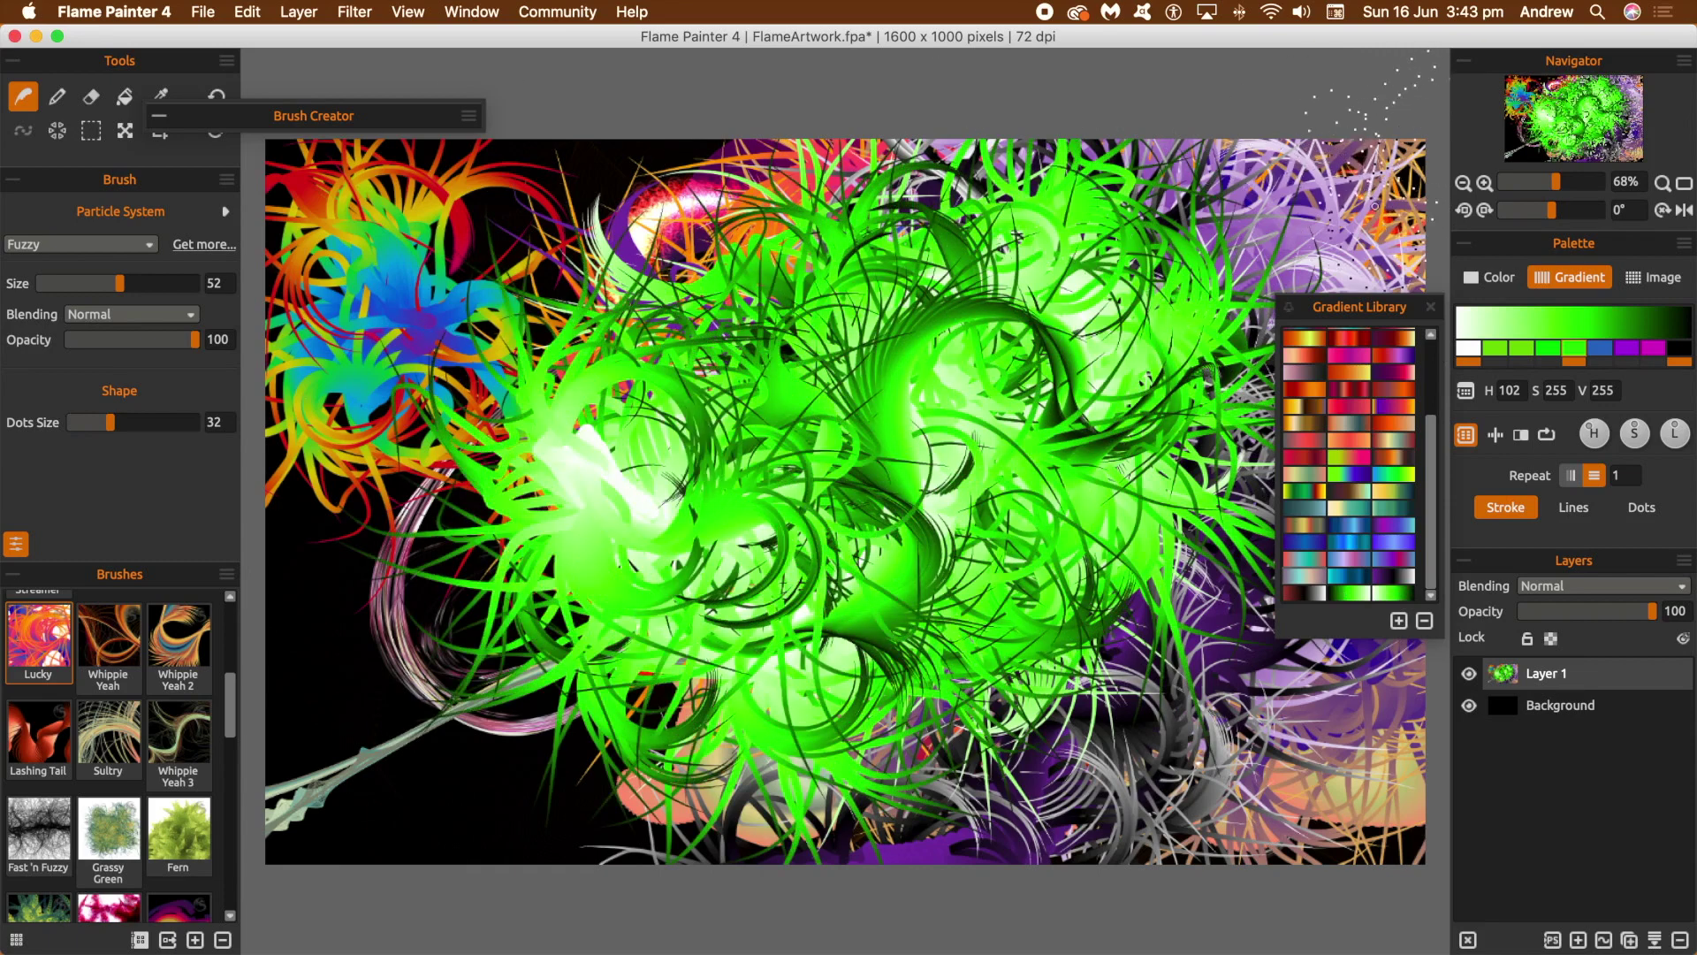
{"action": "left_click", "coordinate": [1520, 435]}
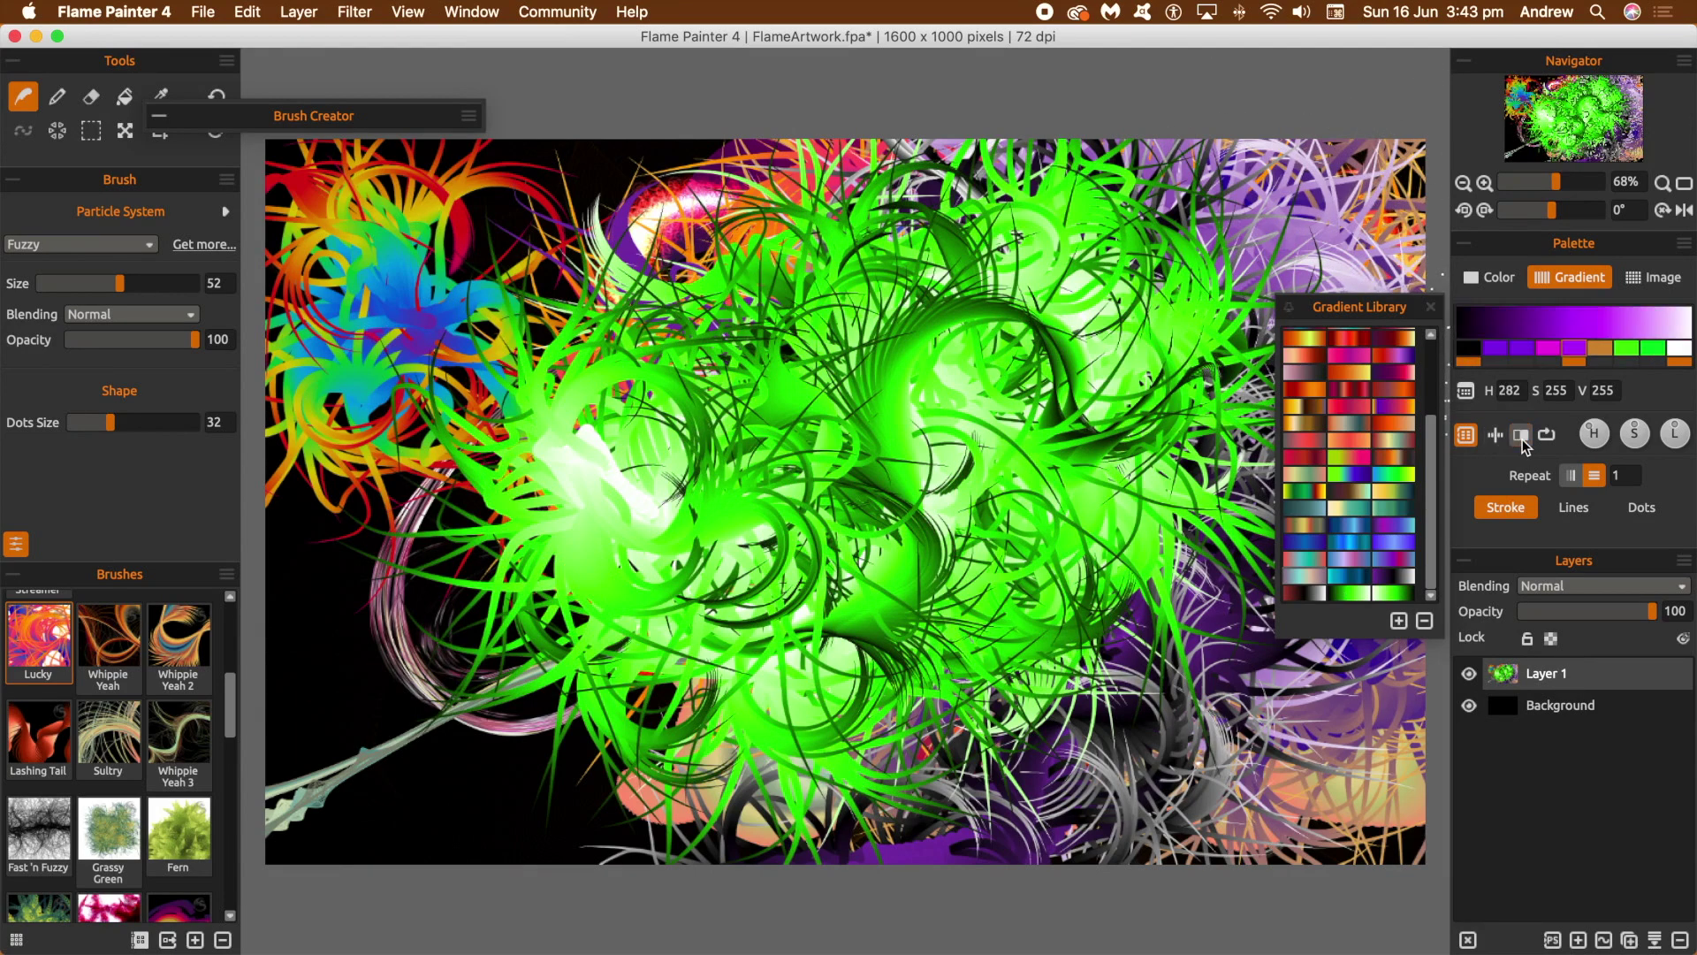
Shift the purple gradient two stops, paint a white-cored purple burst over the green, and save it.
{"action": "left_click", "coordinate": [1546, 436]}
{"action": "left_click", "coordinate": [1546, 436]}
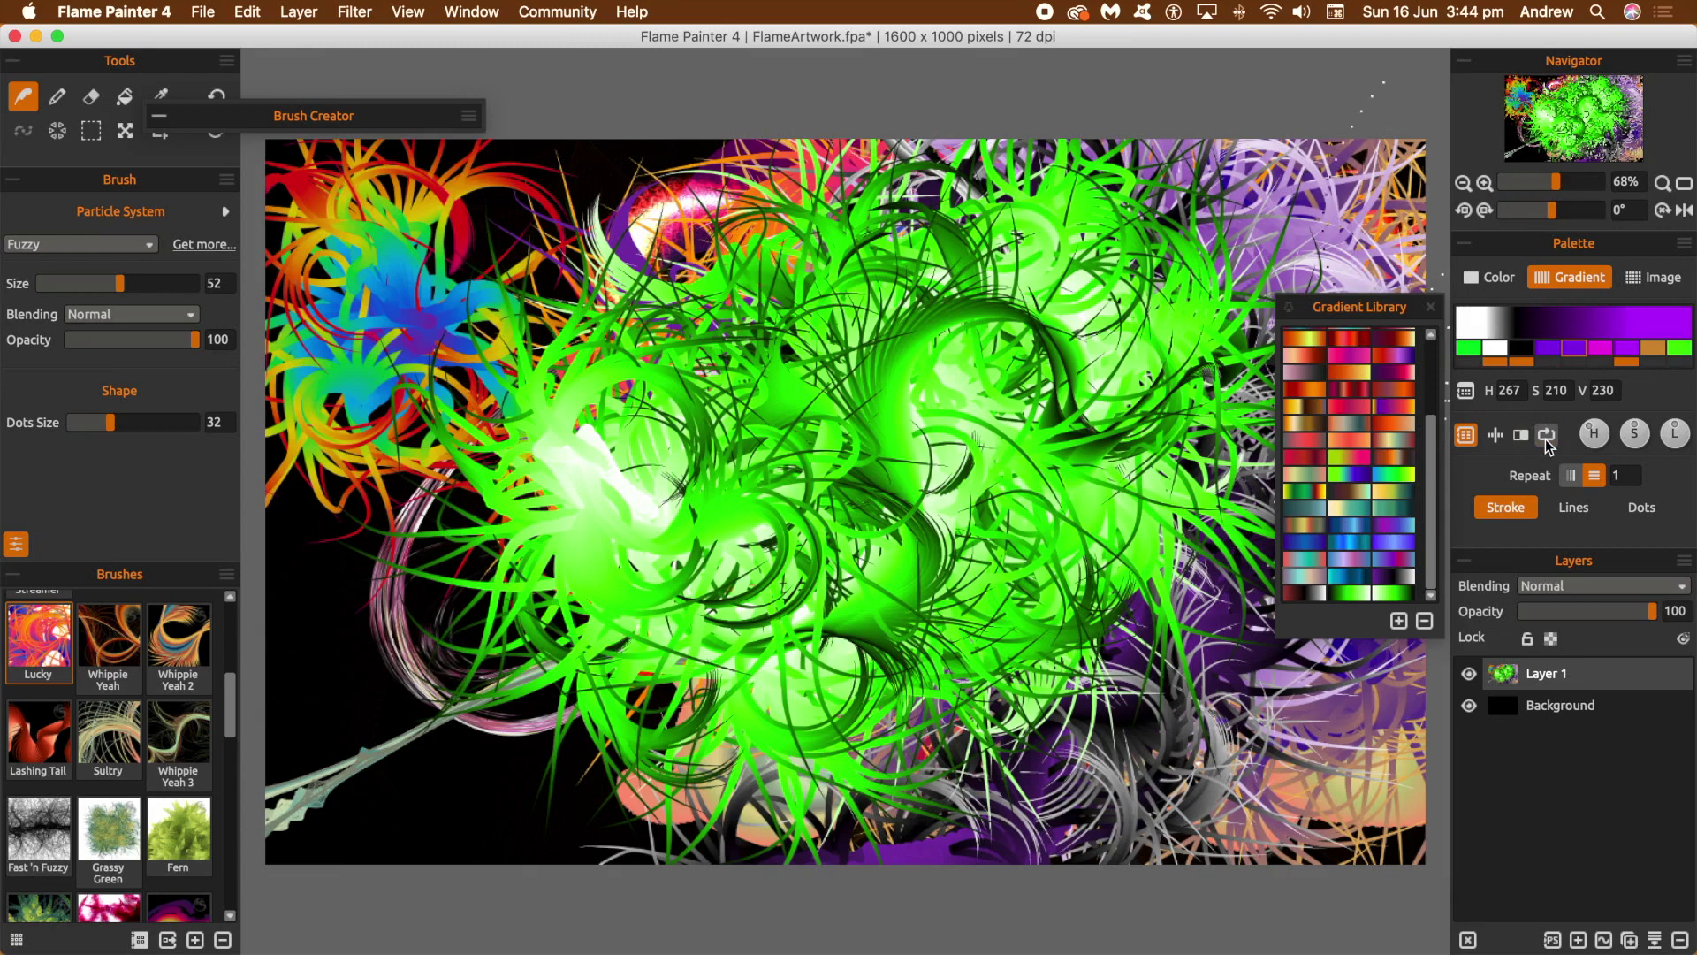
{"action": "mouse_move", "coordinate": [675, 399]}
{"action": "left_mouse_down"}
{"action": "mouse_move", "coordinate": [707, 381]}
{"action": "mouse_move", "coordinate": [891, 416]}
{"action": "mouse_move", "coordinate": [830, 436]}
{"action": "mouse_move", "coordinate": [844, 420]}
{"action": "mouse_move", "coordinate": [1050, 468]}
{"action": "mouse_move", "coordinate": [934, 502]}
{"action": "left_mouse_up"}
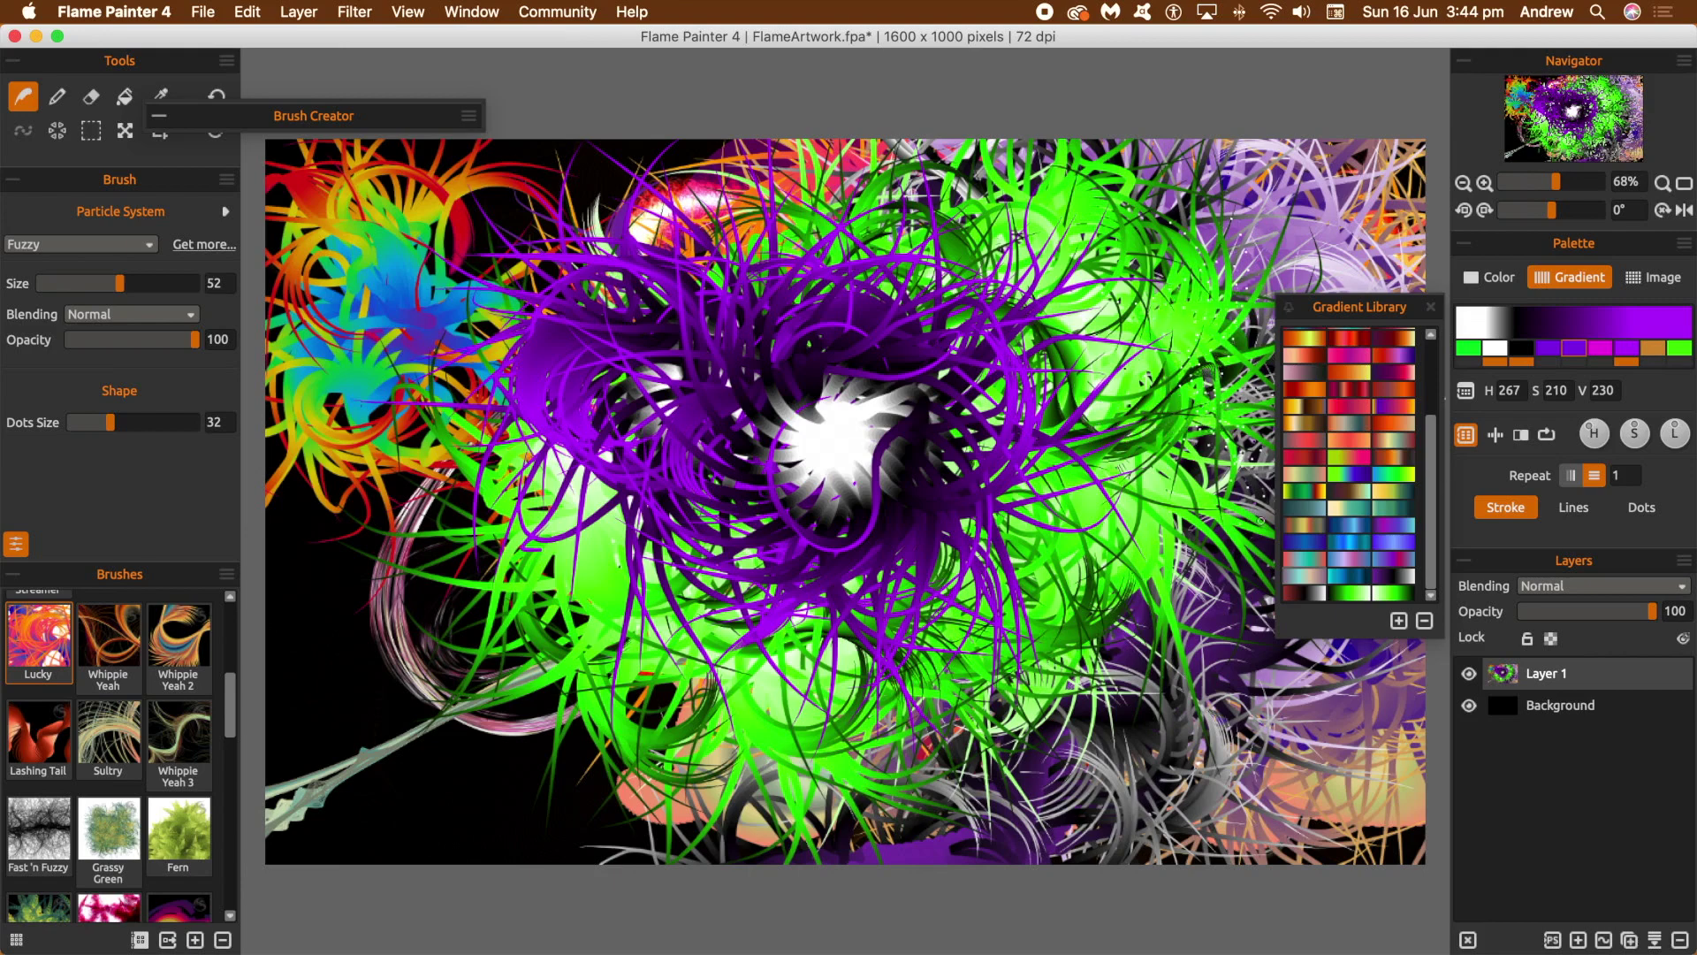
{"action": "left_click", "coordinate": [1398, 620]}
{"action": "scroll", "coordinate": [1428, 527], "scroll_direction": "down", "scroll_amount": 1}
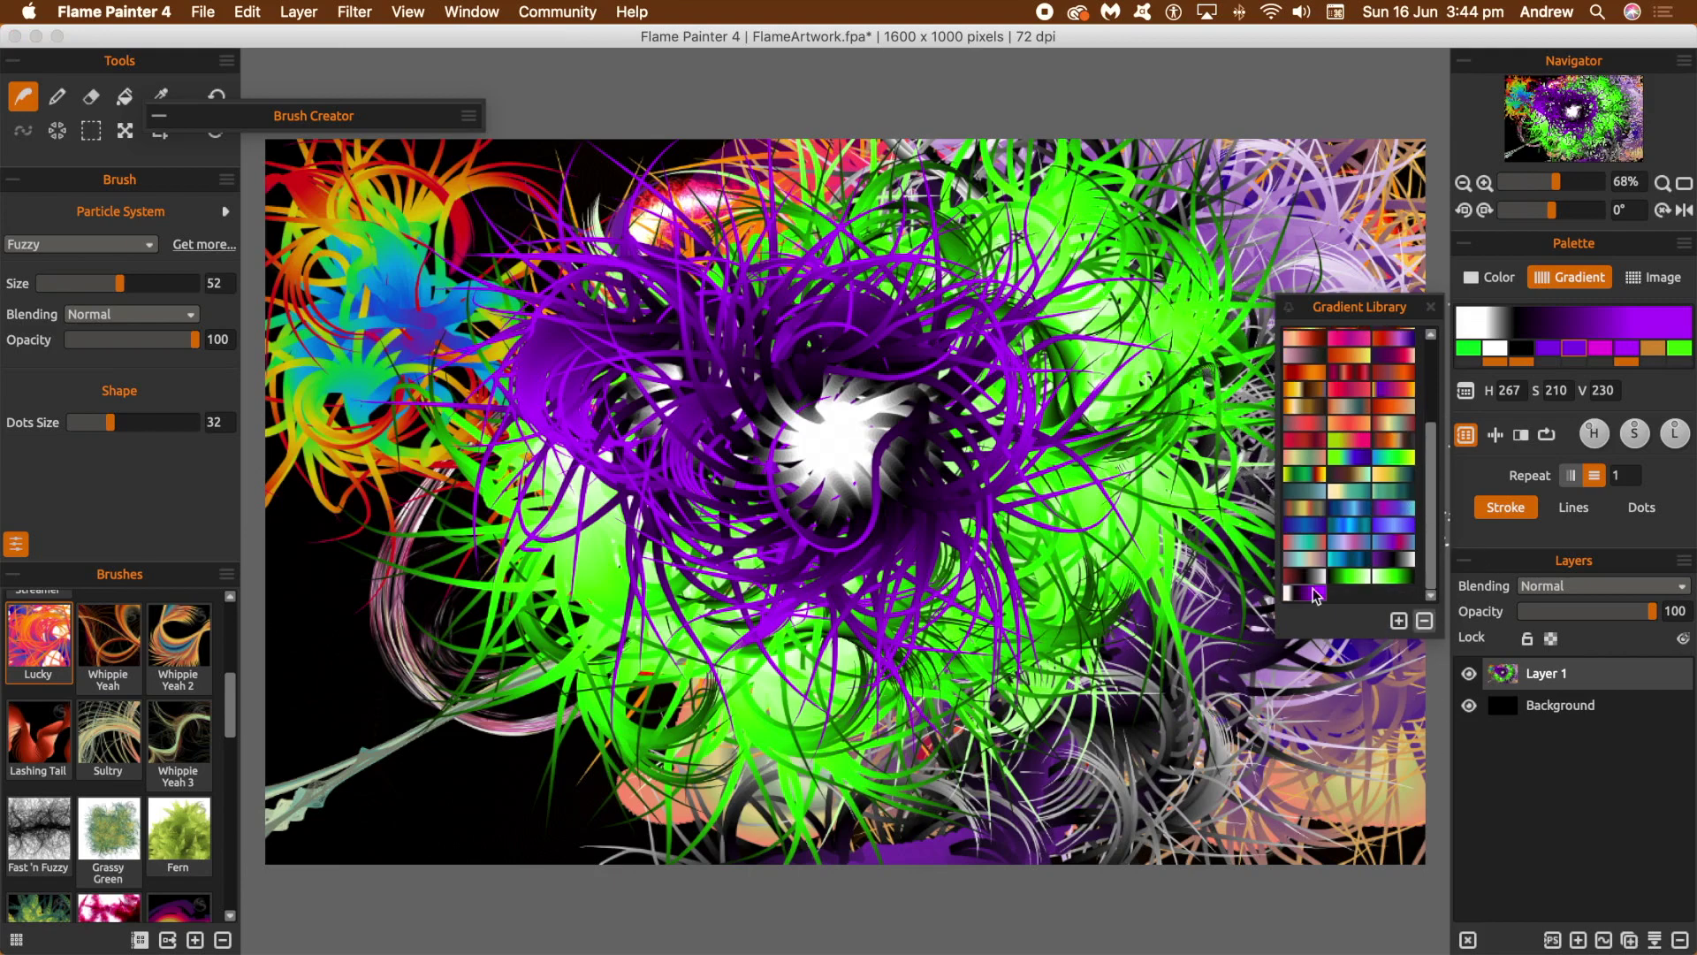